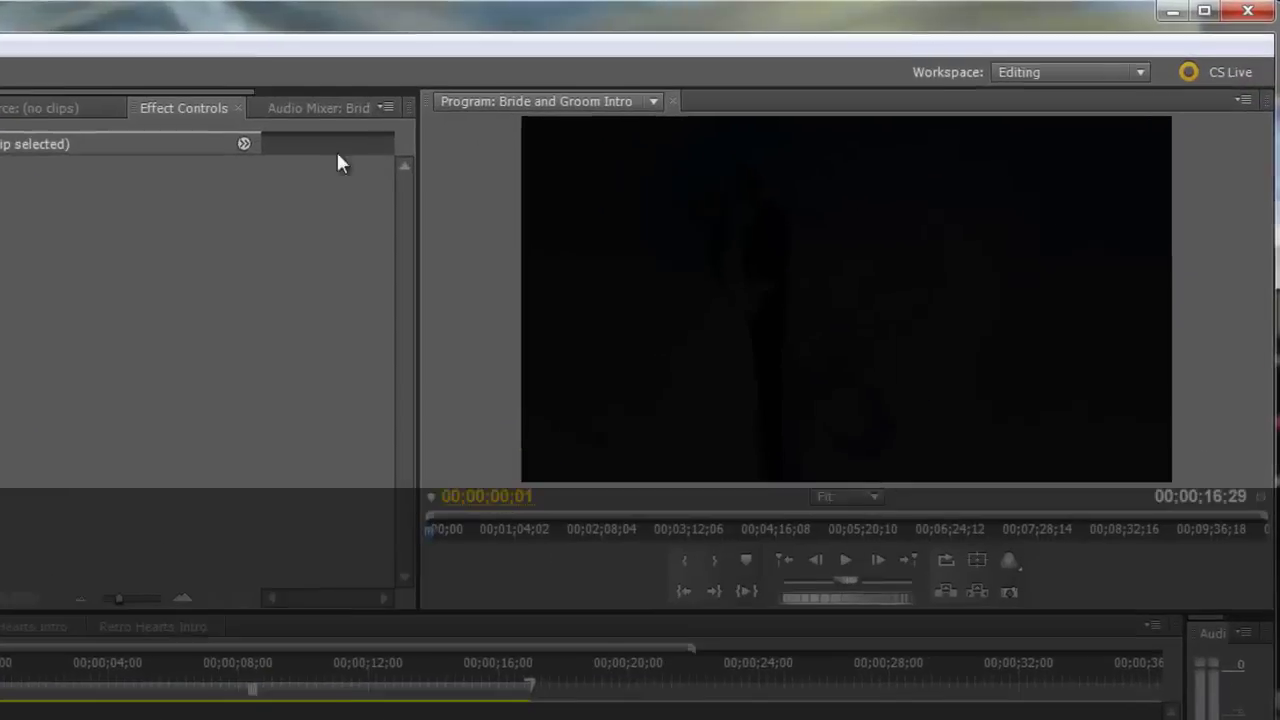
- Play back the finished intro, then delete every clip from the Bride and Groom Intro timeline
{"action": "left_click", "coordinate": [816, 600]}
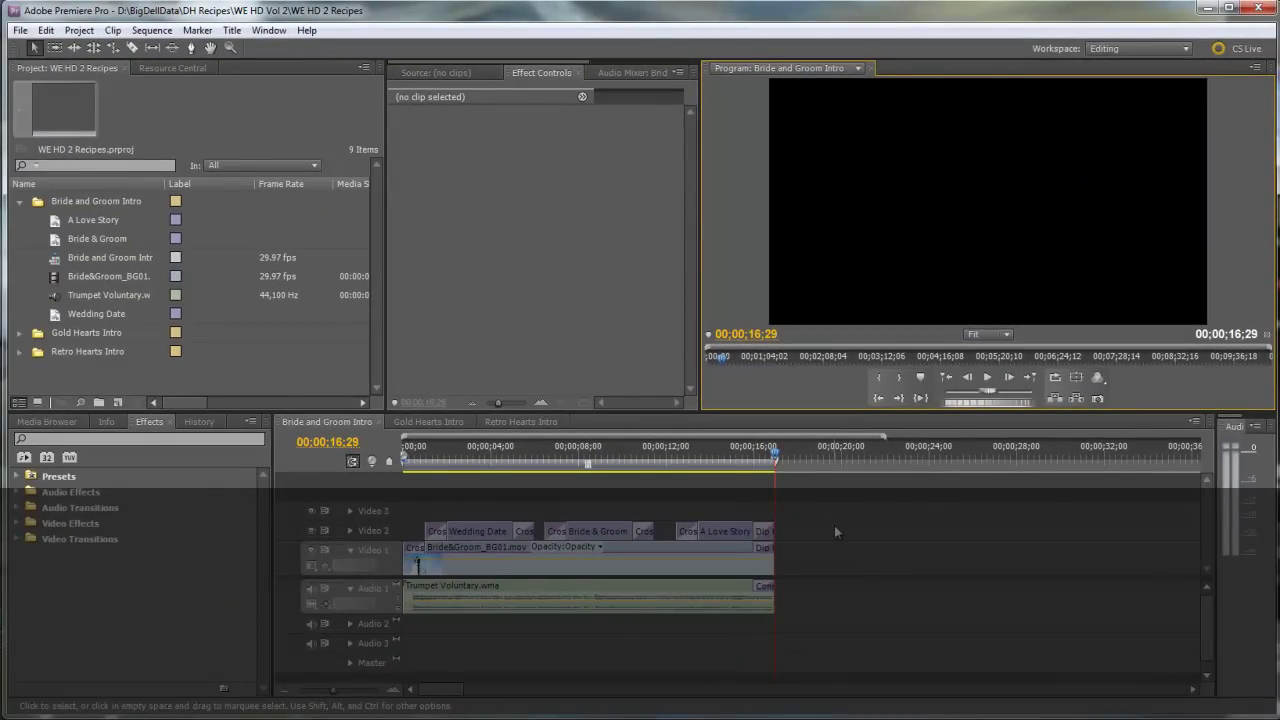
{"action": "left_click_drag", "start_coordinate": [845, 502], "coordinate": [418, 658]}
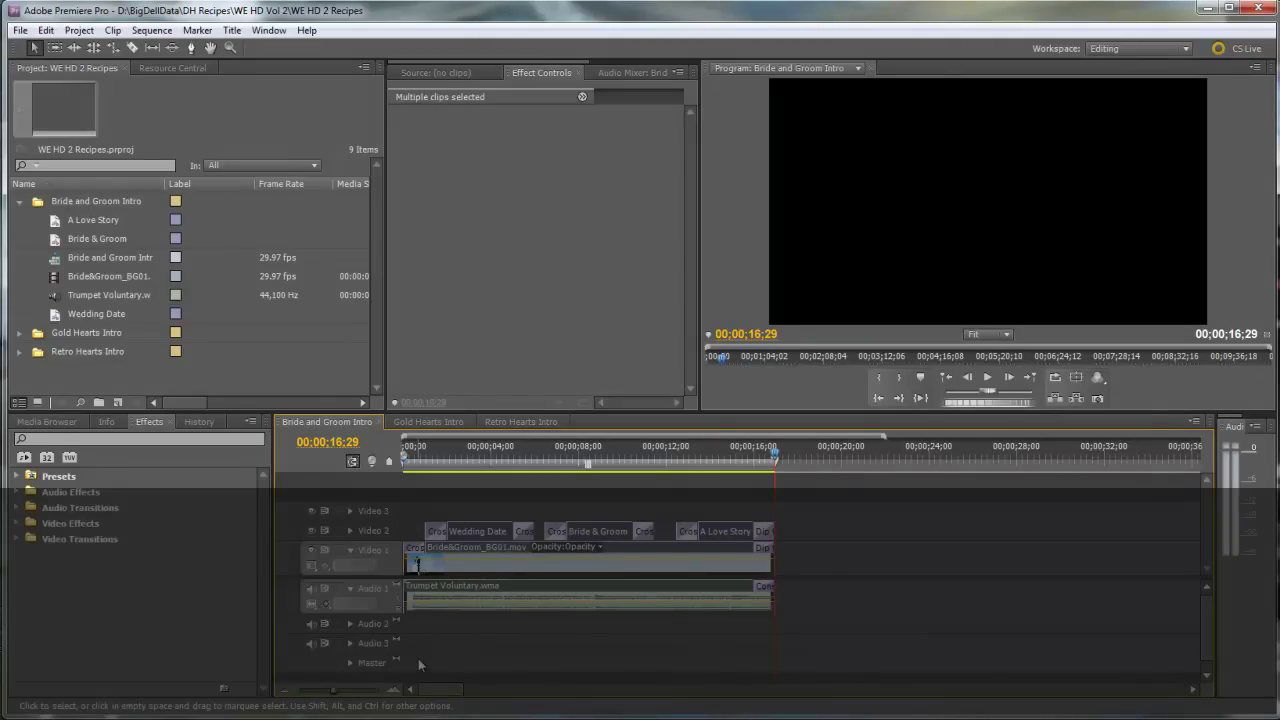
{"action": "key", "text": "Delete"}
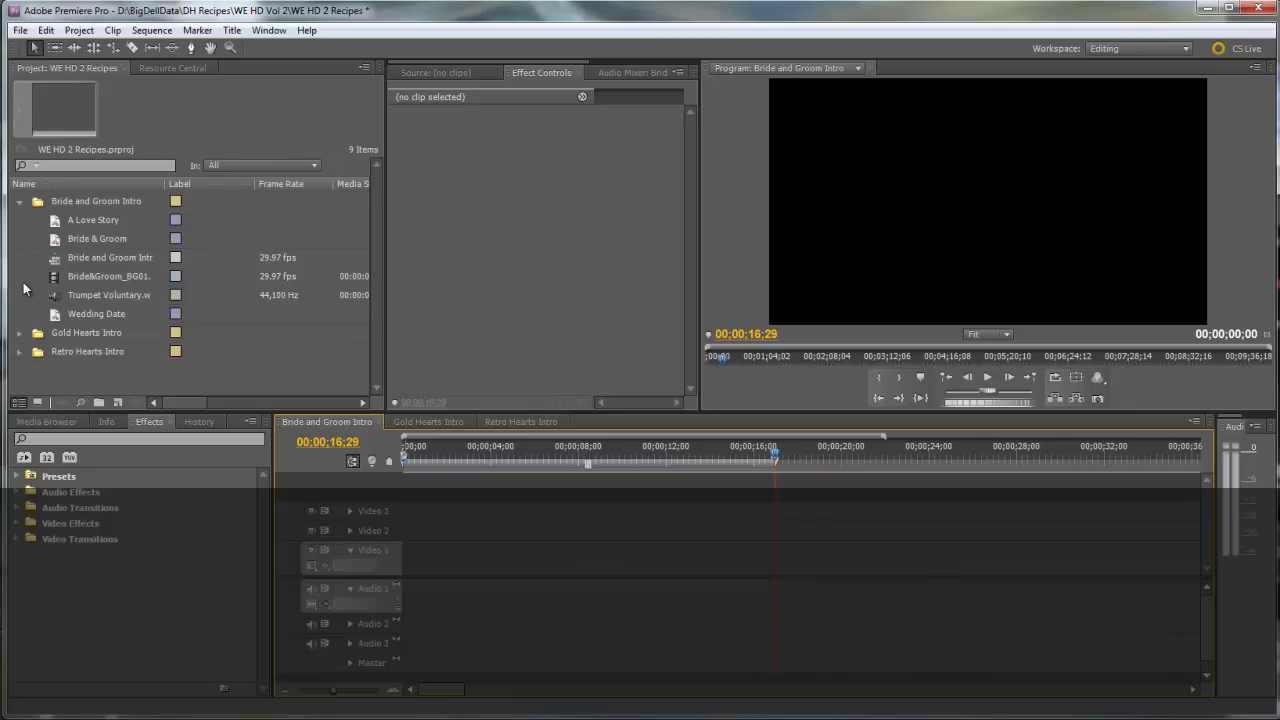
- Place Bride&Groom_BG01.mov on Video 1 and add a Cross Dissolve at its start
{"action": "left_click", "coordinate": [96, 313]}
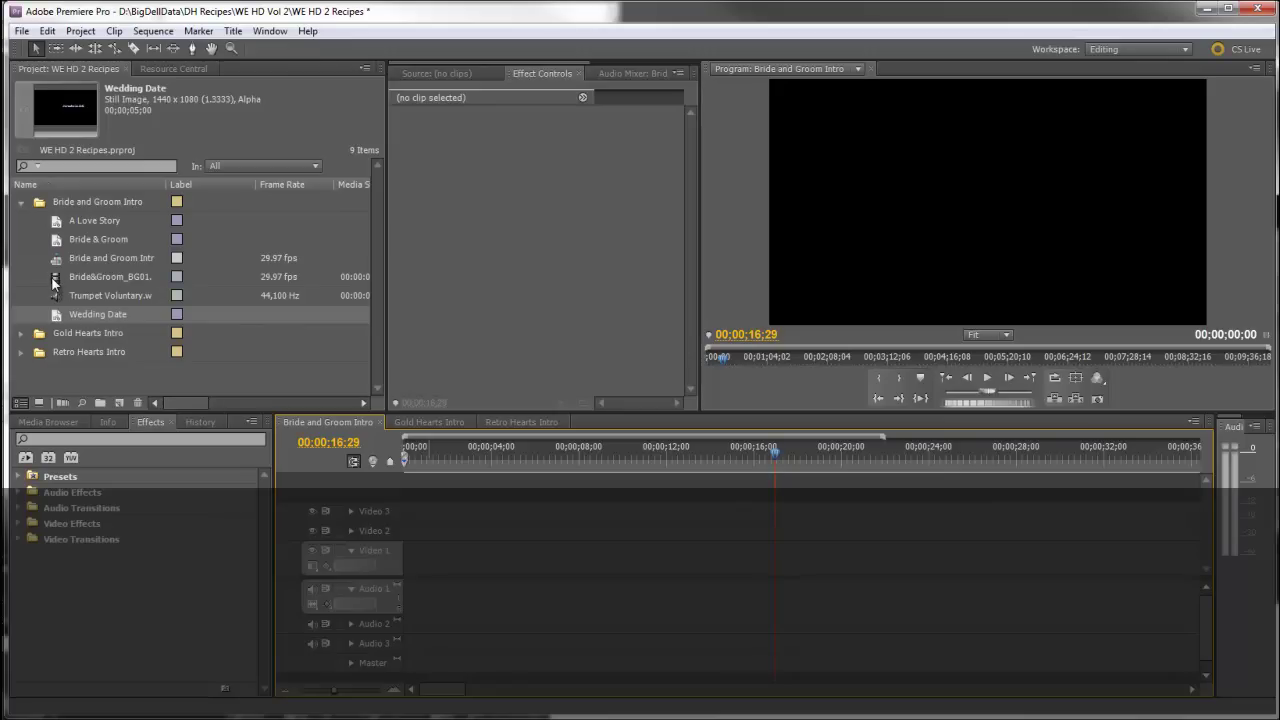
{"action": "left_click_drag", "start_coordinate": [54, 283], "coordinate": [395, 559]}
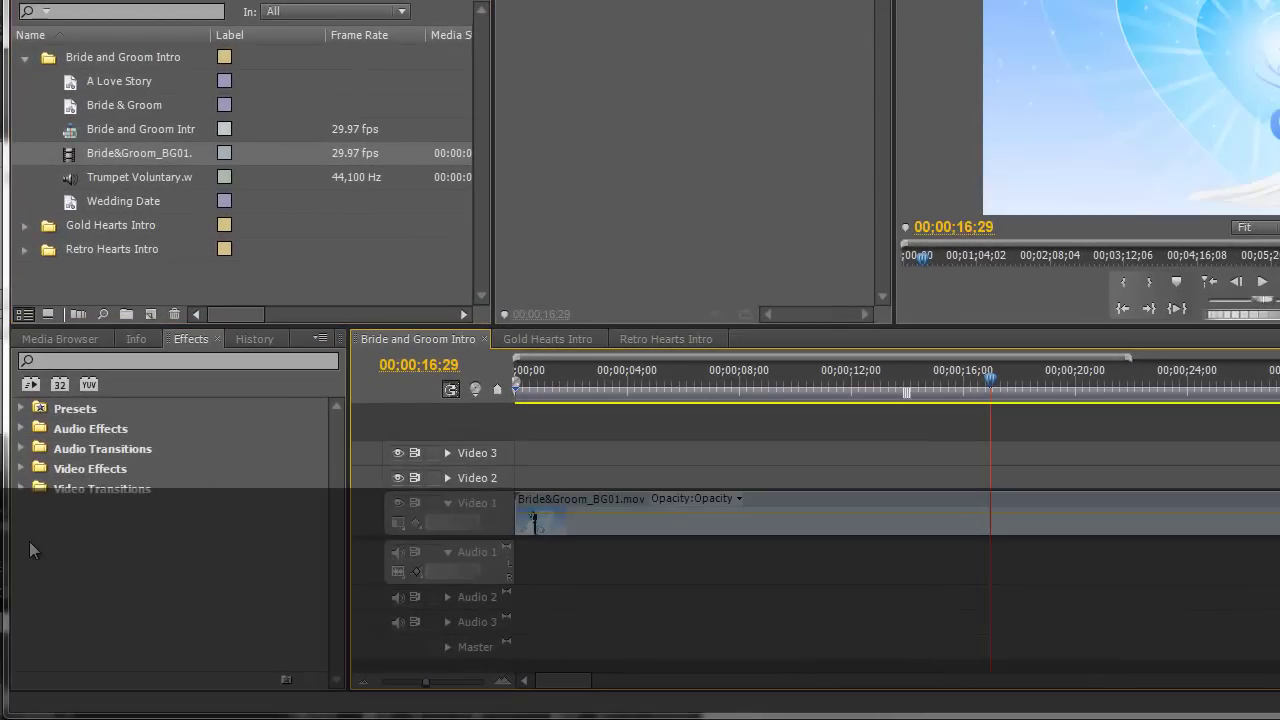
{"action": "left_click", "coordinate": [21, 488]}
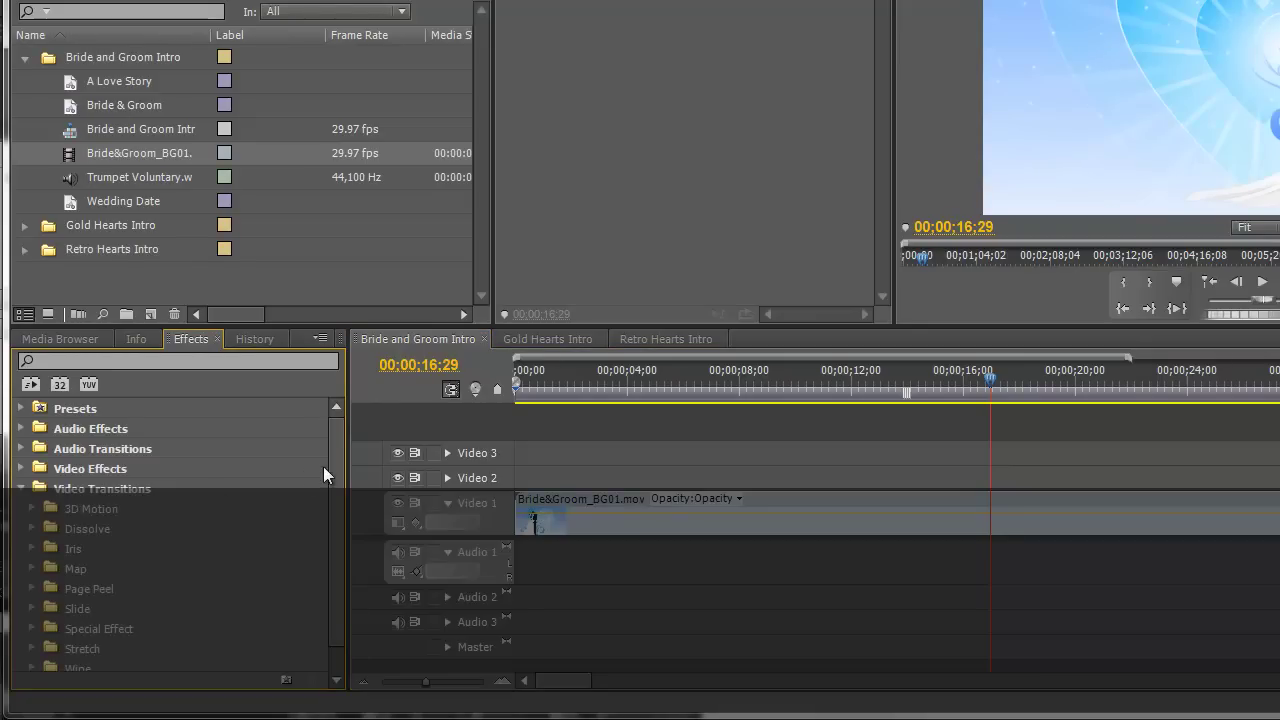
{"action": "left_click_drag", "start_coordinate": [336, 492], "coordinate": [338, 516]}
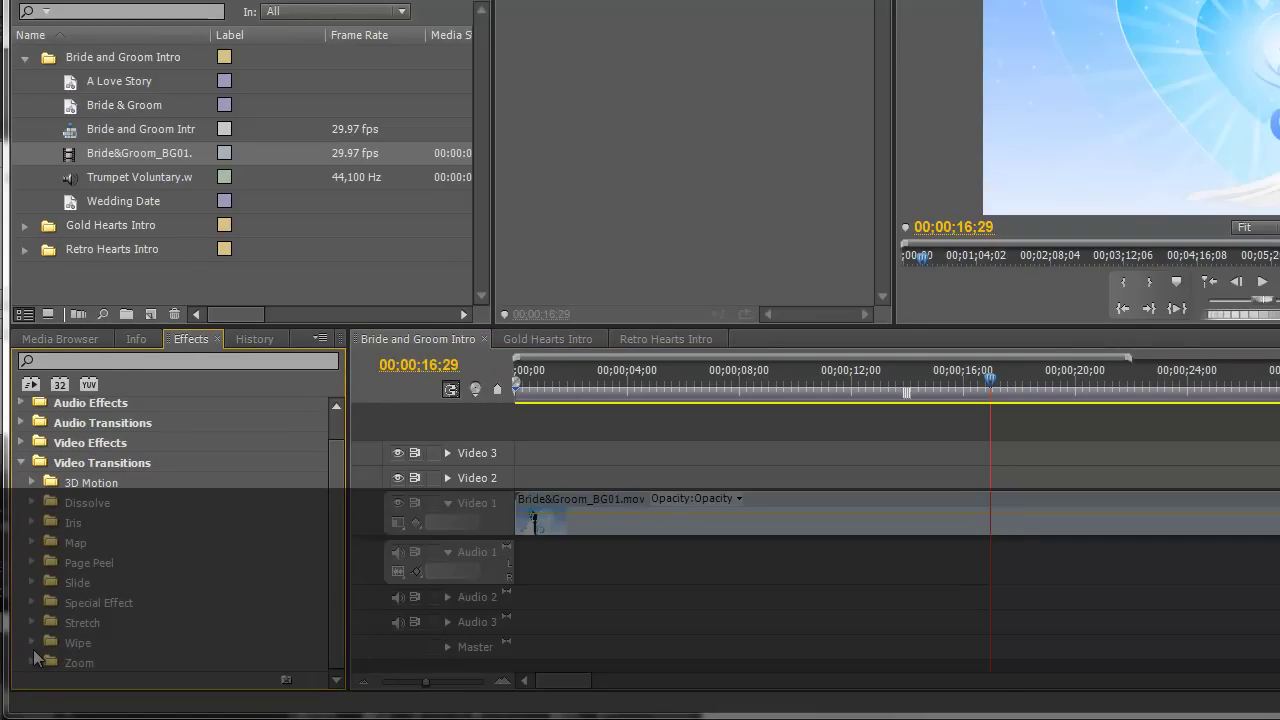
{"action": "left_click", "coordinate": [32, 503]}
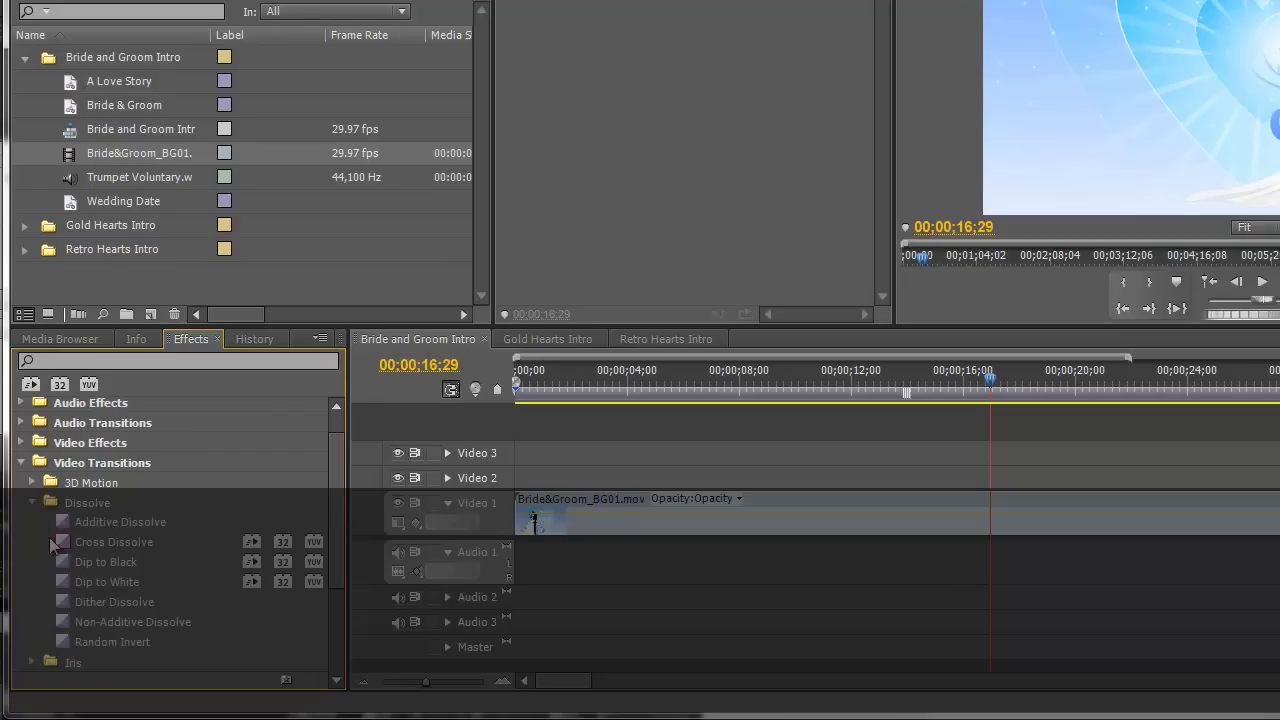
{"action": "left_click_drag", "start_coordinate": [63, 550], "coordinate": [529, 518]}
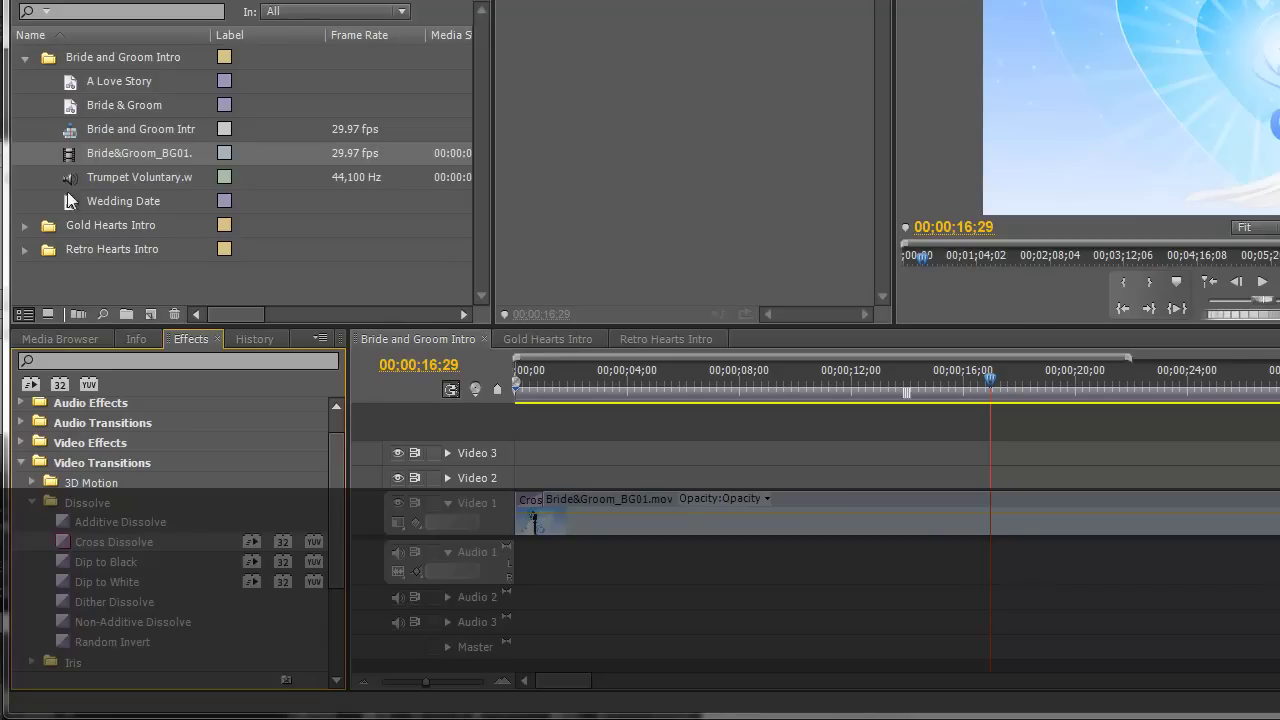
- Add the Wedding Date title to Video 2 with a Cross Dissolve at its start, previewing the fade-in
{"action": "left_click_drag", "start_coordinate": [66, 201], "coordinate": [551, 468]}
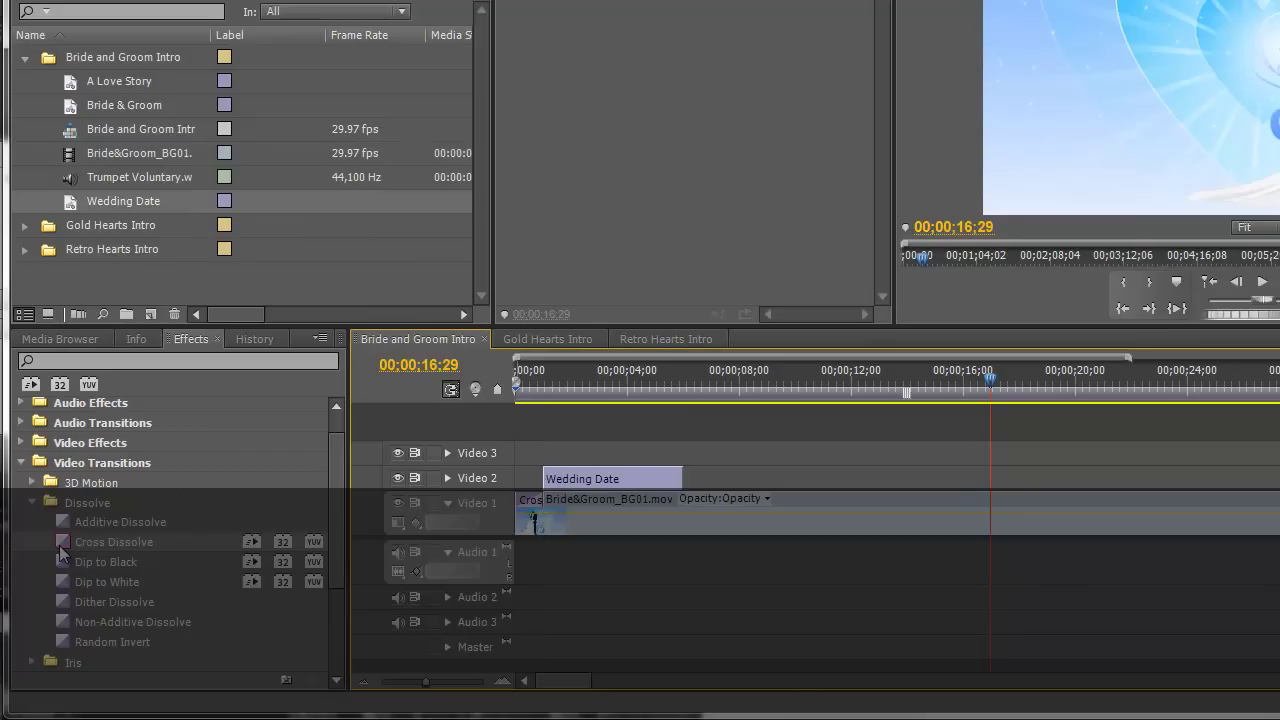
{"action": "left_click_drag", "start_coordinate": [62, 551], "coordinate": [549, 483]}
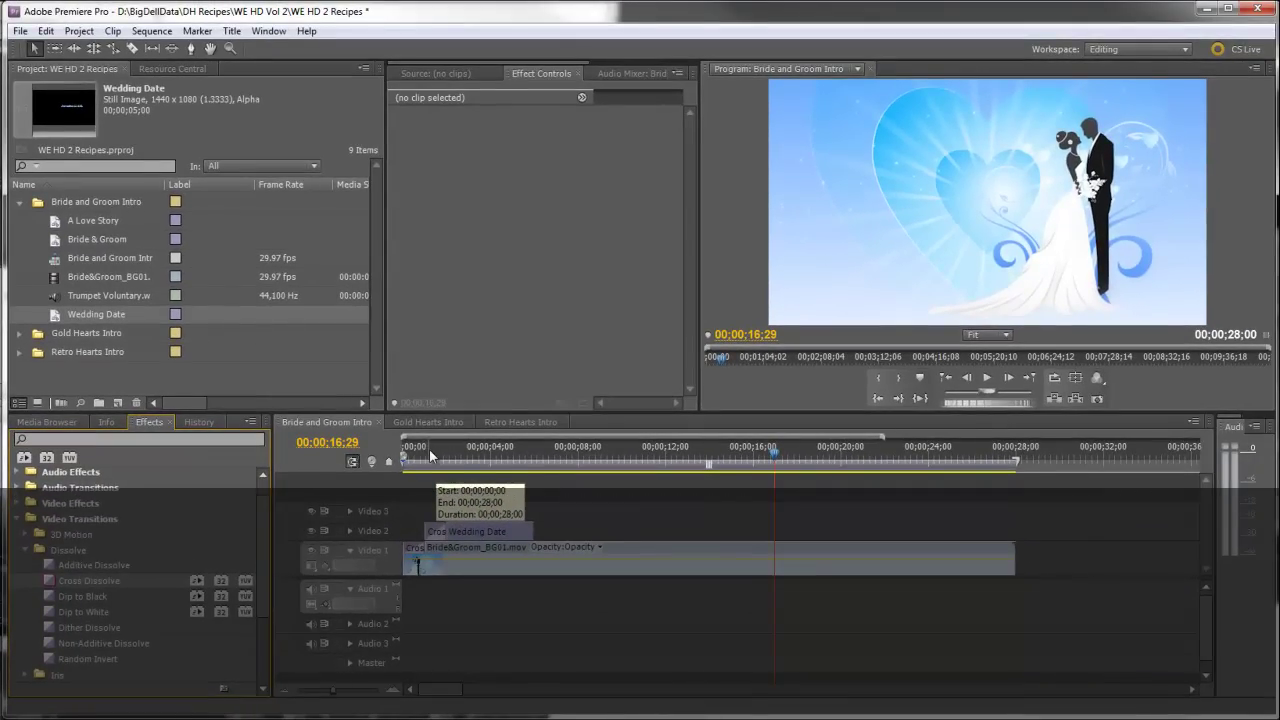
{"action": "left_click", "coordinate": [425, 452]}
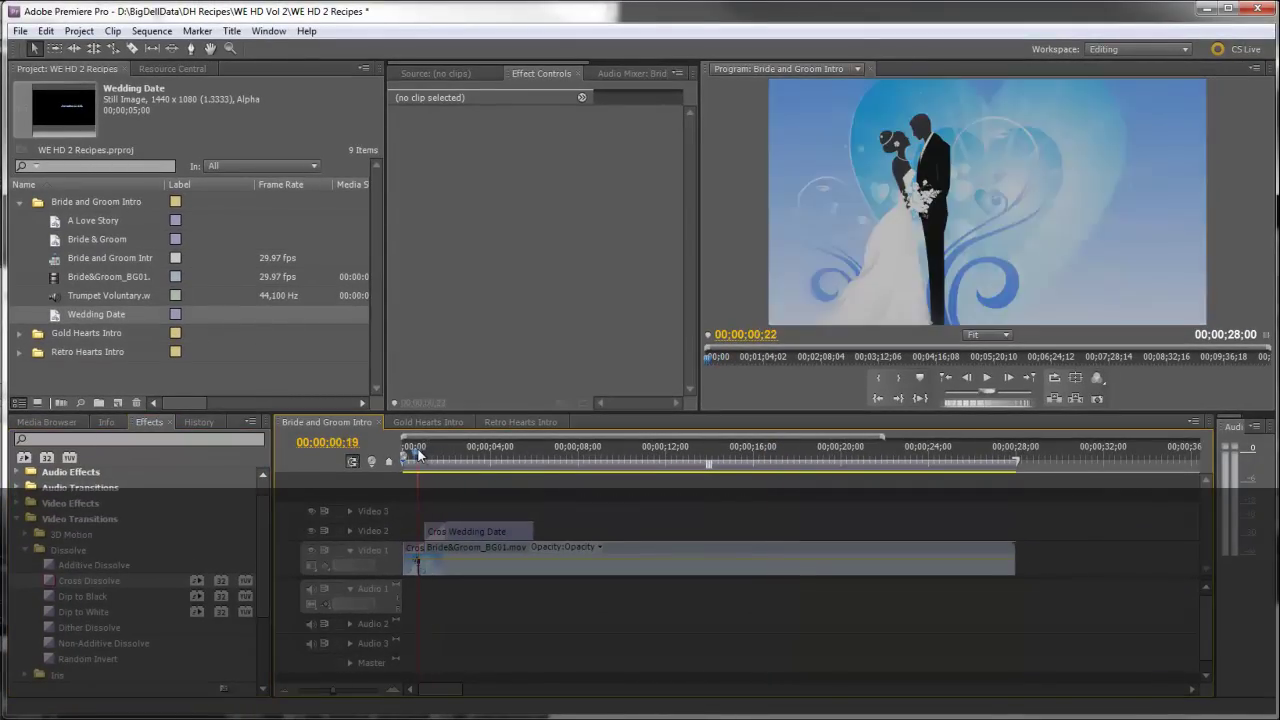
{"action": "left_click_drag", "start_coordinate": [427, 455], "coordinate": [506, 488]}
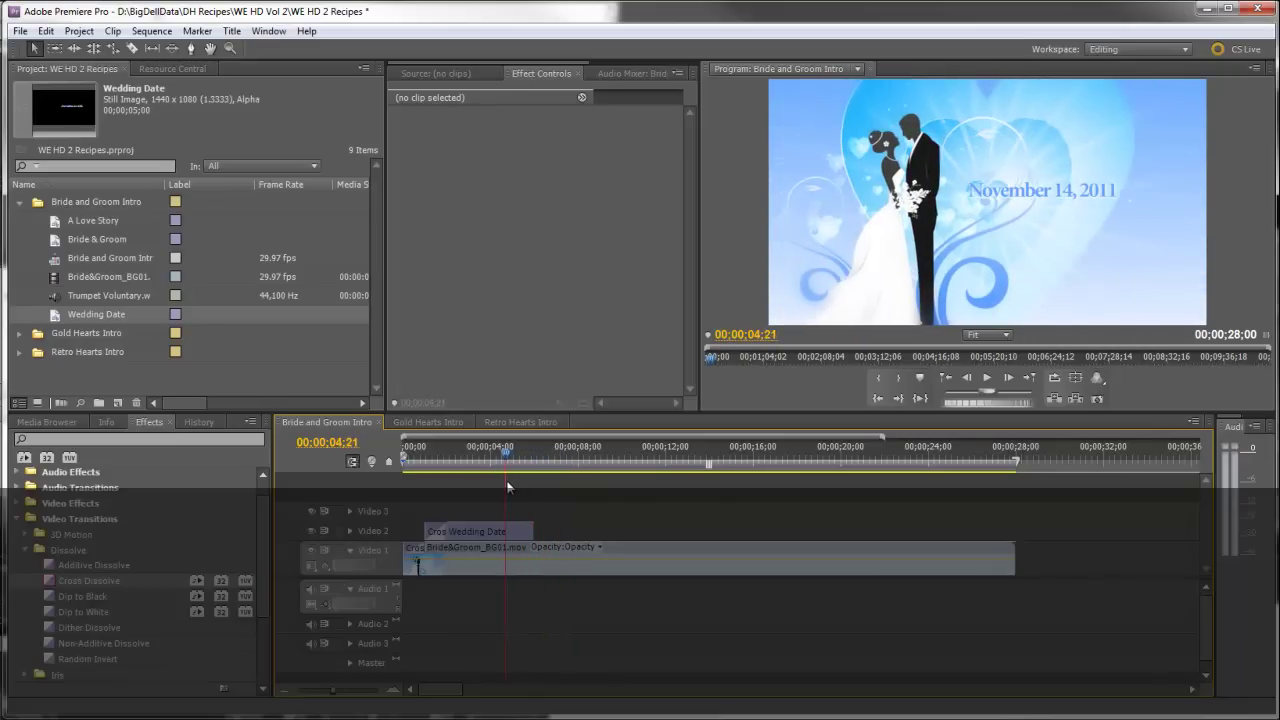
- Add a Cross Dissolve to the Wedding Date title's end and scrub to preview the fade-out
{"action": "left_click", "coordinate": [532, 529]}
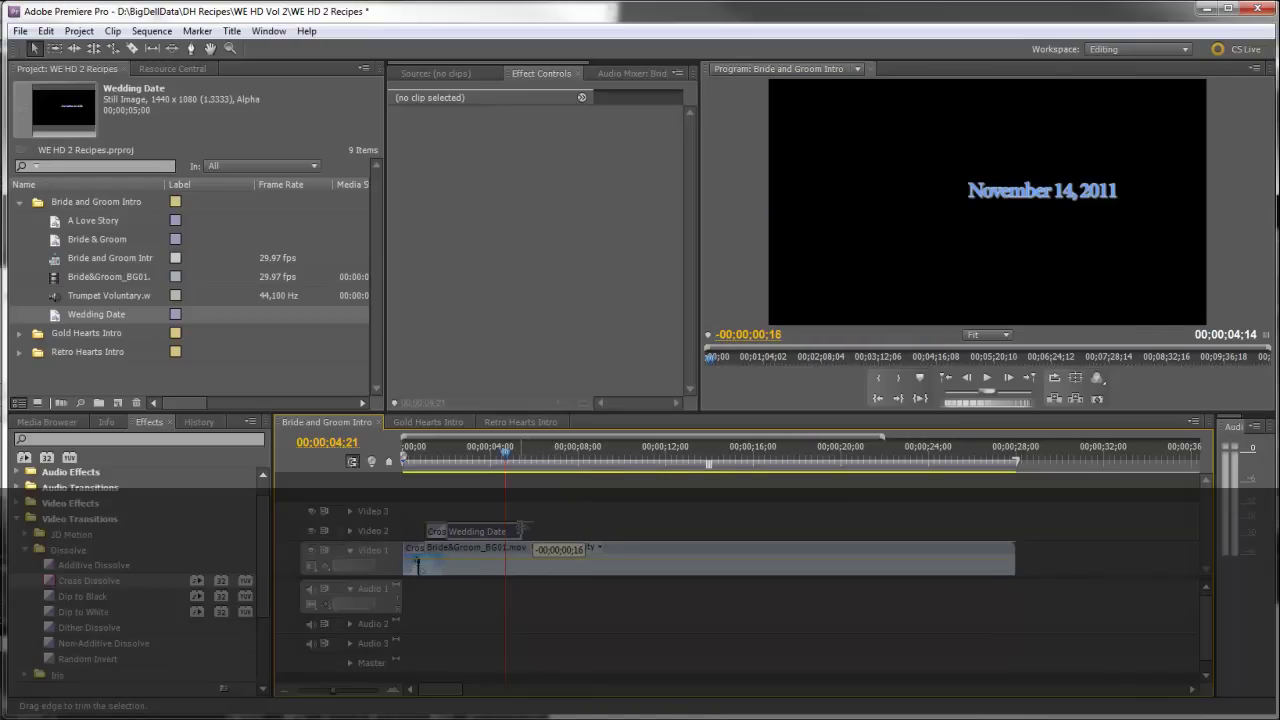
{"action": "left_click_drag", "start_coordinate": [55, 590], "coordinate": [510, 535]}
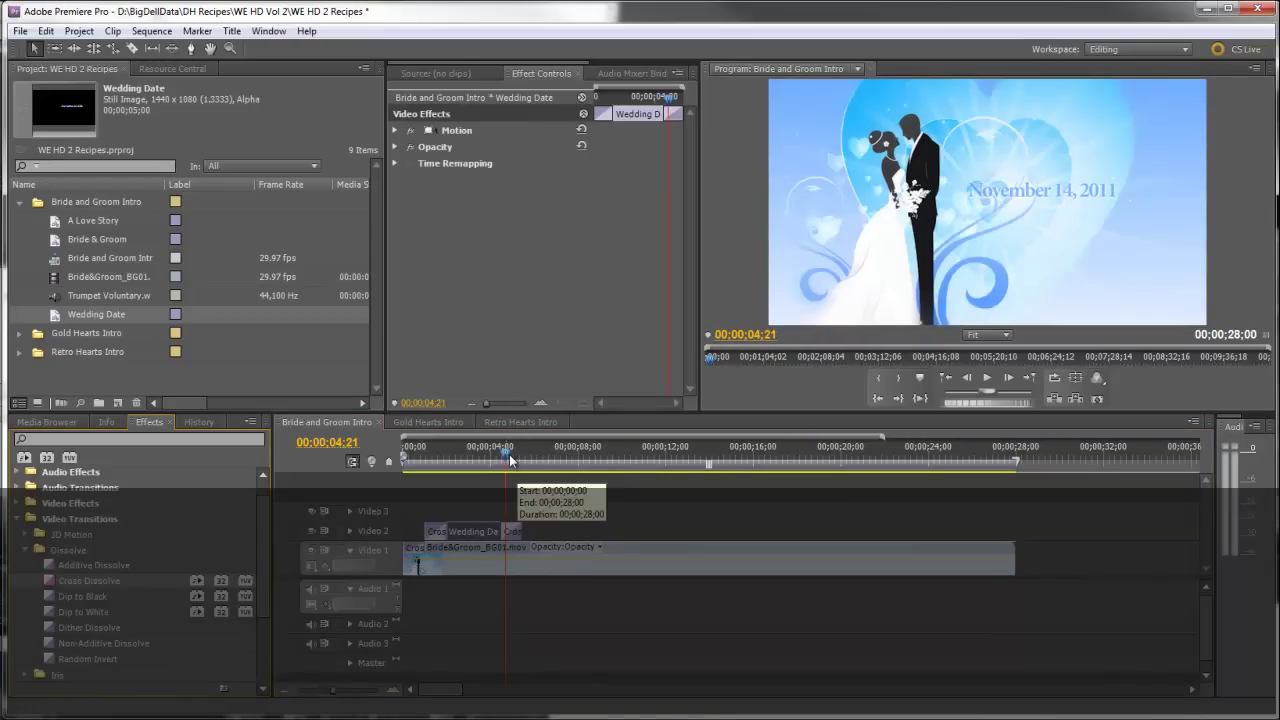
{"action": "left_click_drag", "start_coordinate": [506, 461], "coordinate": [550, 463]}
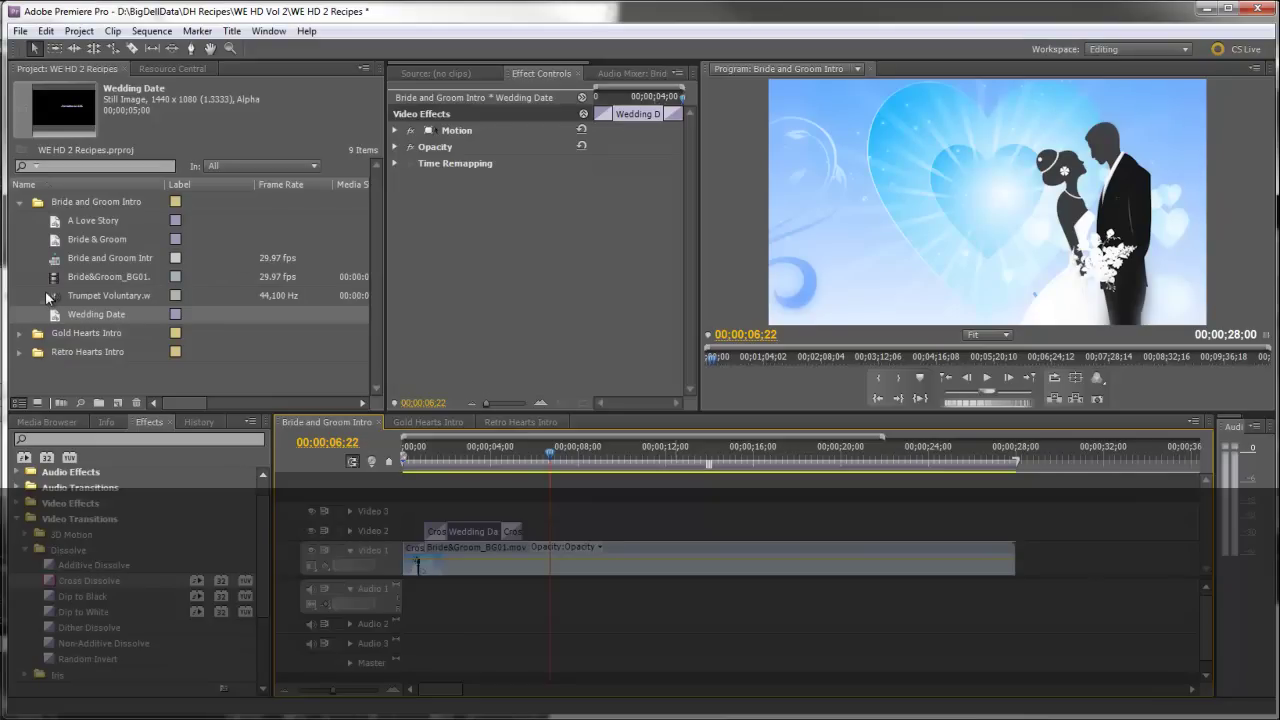
- Add the Bride & Groom title after the date with Cross Dissolves at both ends, scrubbing to 14;02
{"action": "left_click", "coordinate": [53, 239]}
{"action": "left_click_drag", "start_coordinate": [53, 239], "coordinate": [556, 532]}
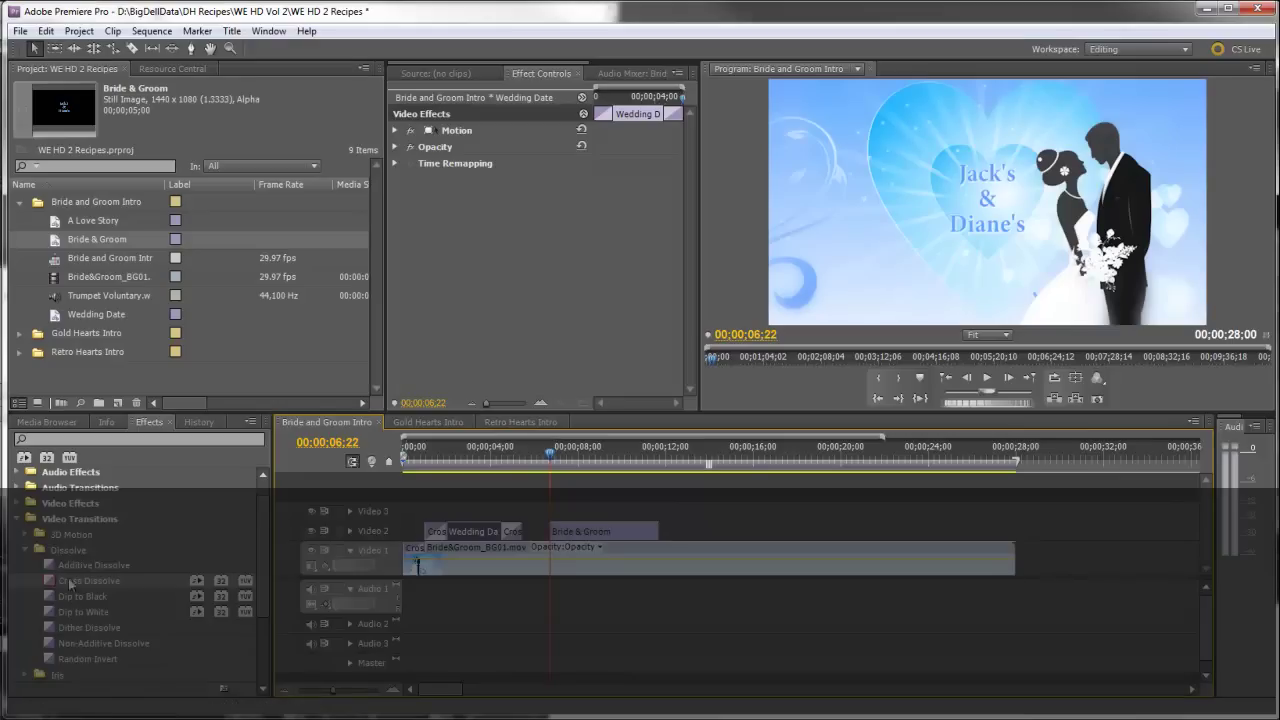
{"action": "left_click_drag", "start_coordinate": [48, 592], "coordinate": [558, 537]}
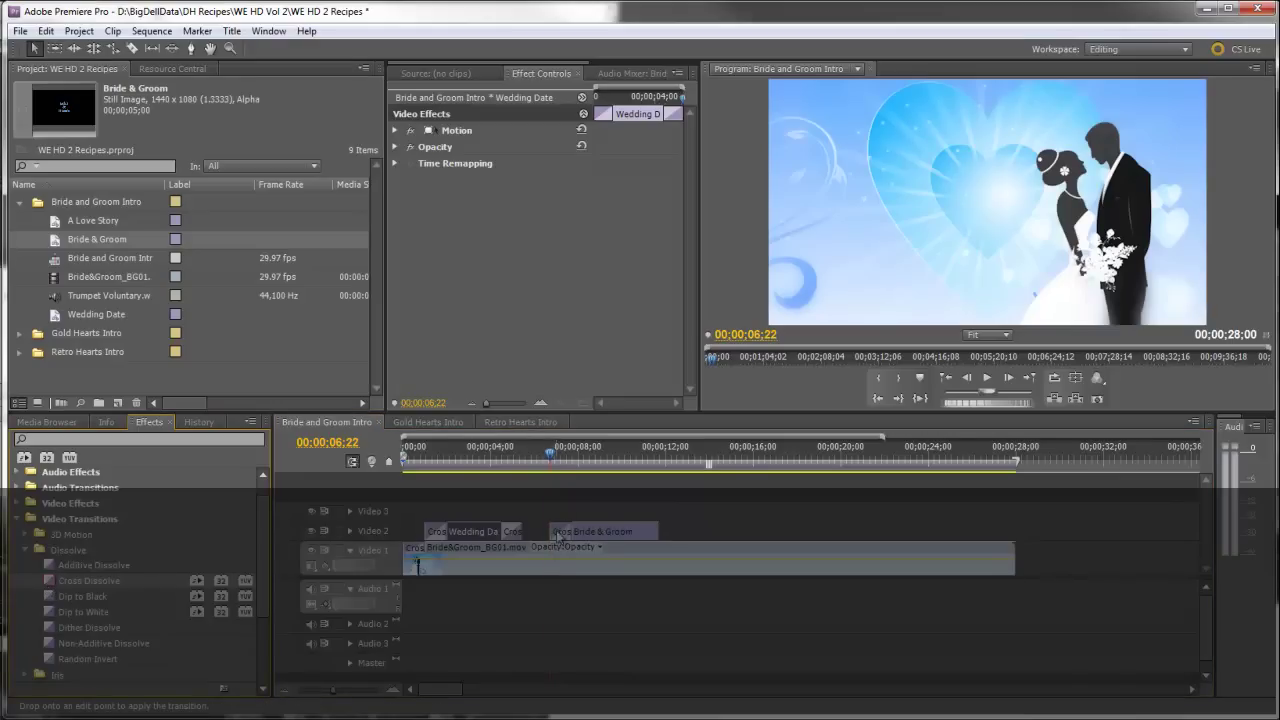
{"action": "left_click_drag", "start_coordinate": [556, 466], "coordinate": [629, 497]}
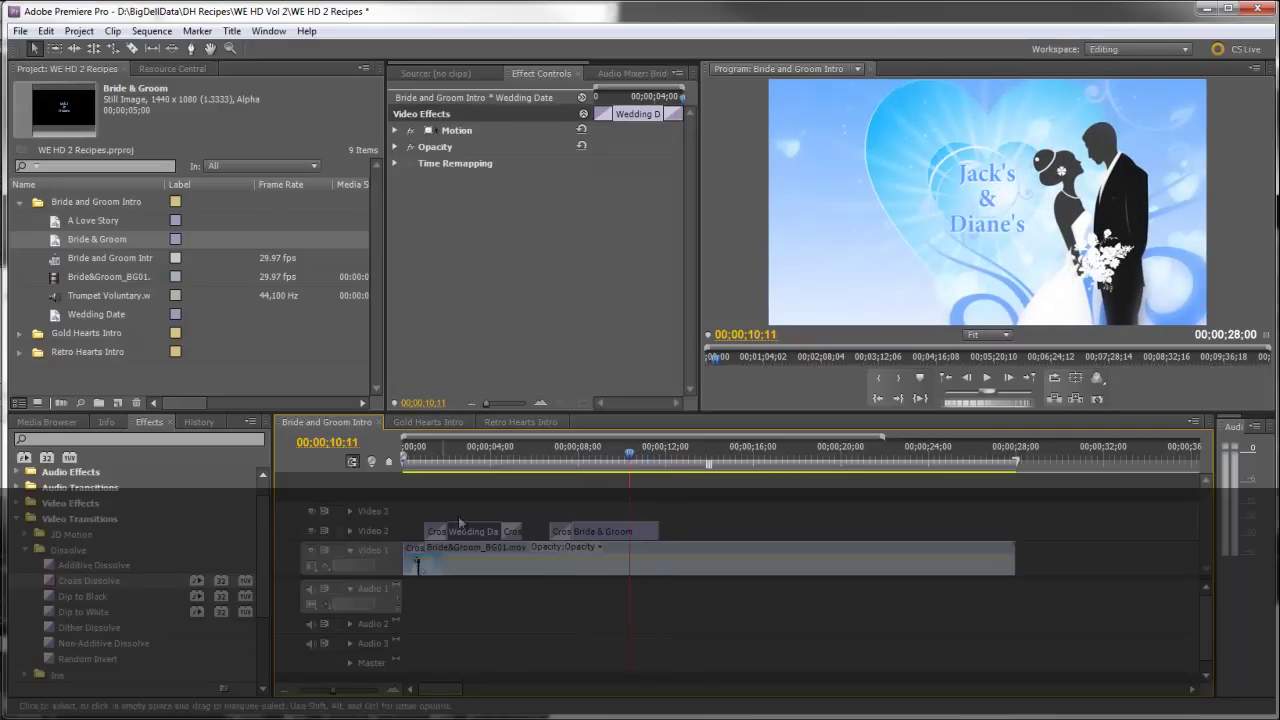
{"action": "left_click_drag", "start_coordinate": [57, 582], "coordinate": [652, 530]}
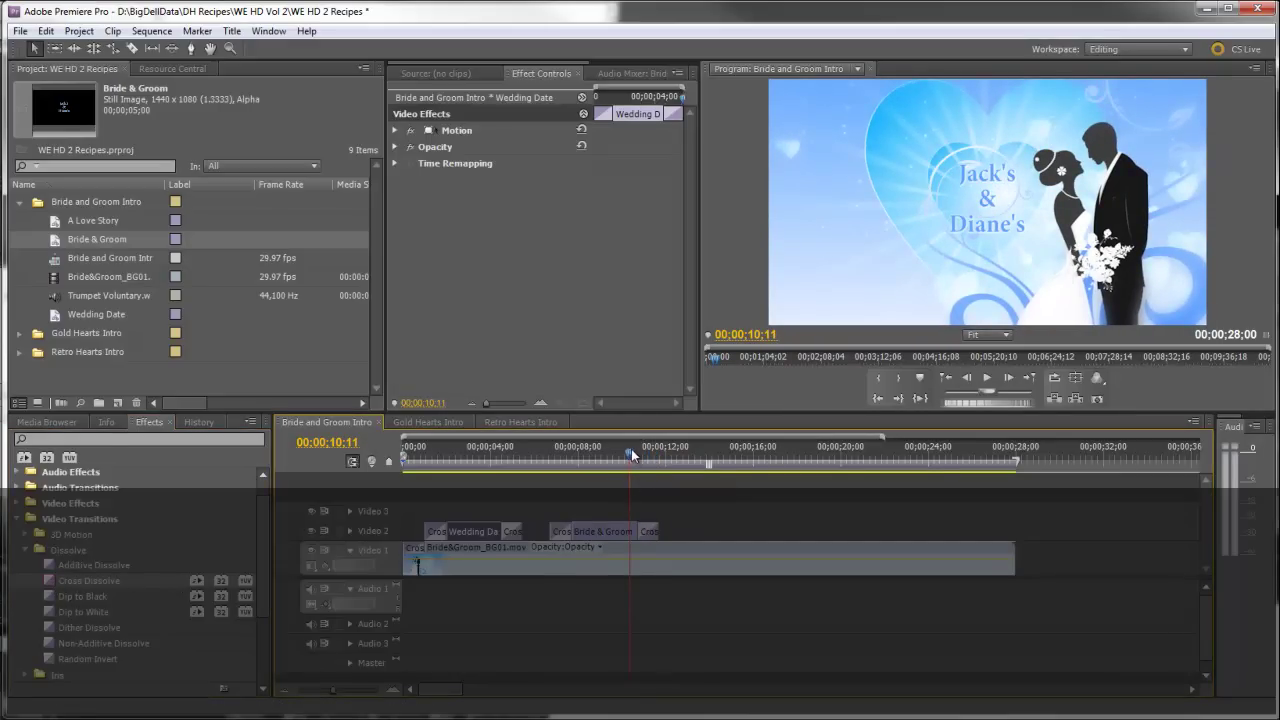
{"action": "left_click_drag", "start_coordinate": [632, 455], "coordinate": [714, 478]}
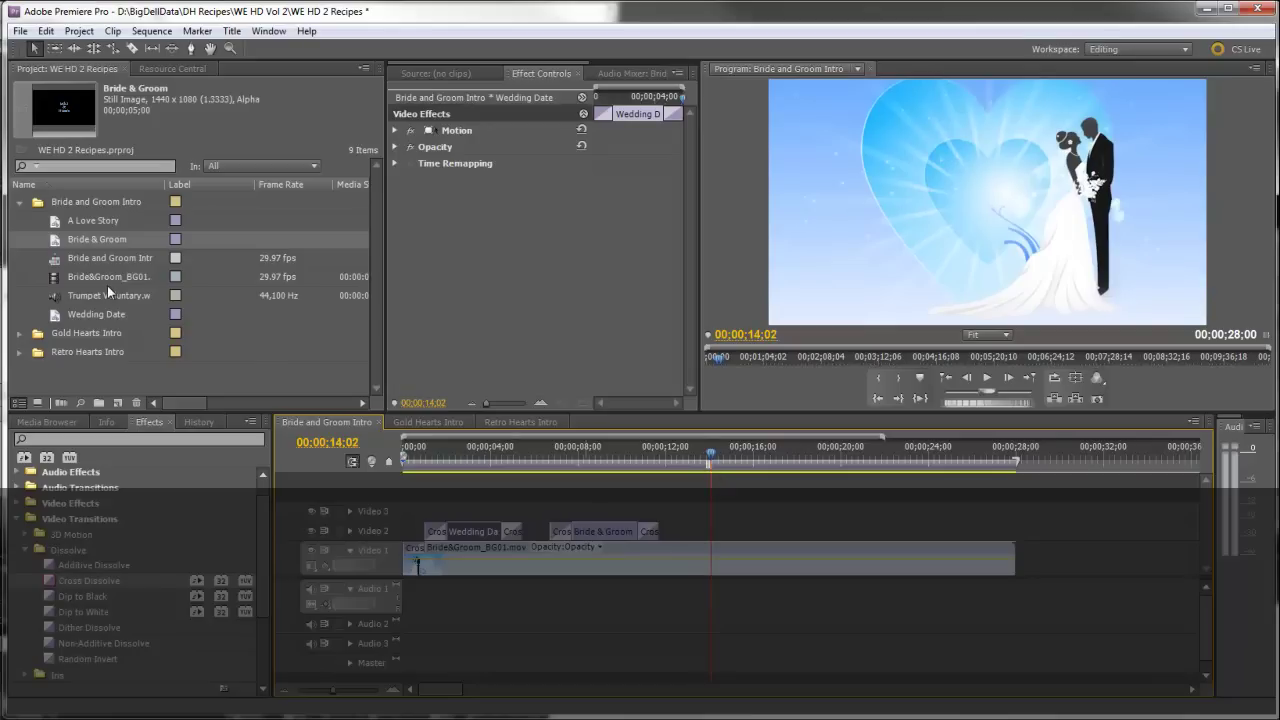
- Place A Love Story on Video 2 at 14;02 with a Cross Dissolve fade-in, previewing to 17;14
{"action": "left_click", "coordinate": [58, 224]}
{"action": "left_click_drag", "start_coordinate": [133, 251], "coordinate": [716, 531]}
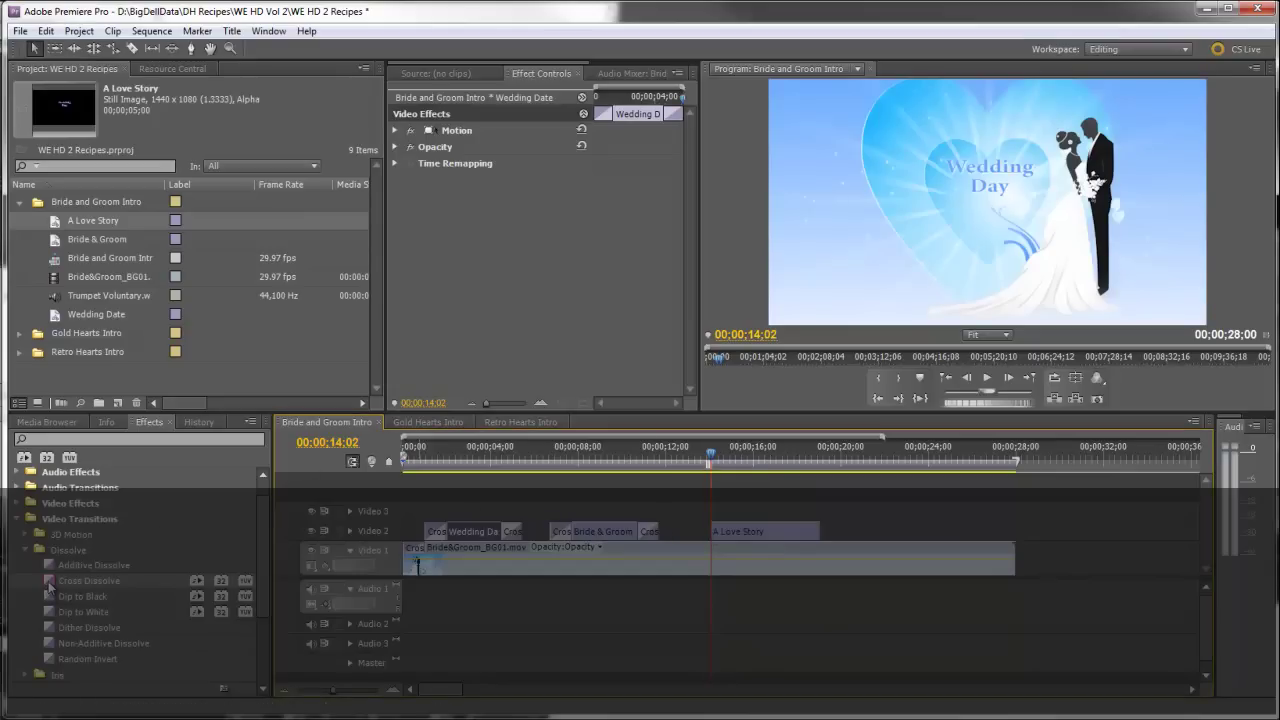
{"action": "left_click_drag", "start_coordinate": [48, 588], "coordinate": [616, 516]}
{"action": "left_click_drag", "start_coordinate": [705, 535], "coordinate": [710, 533]}
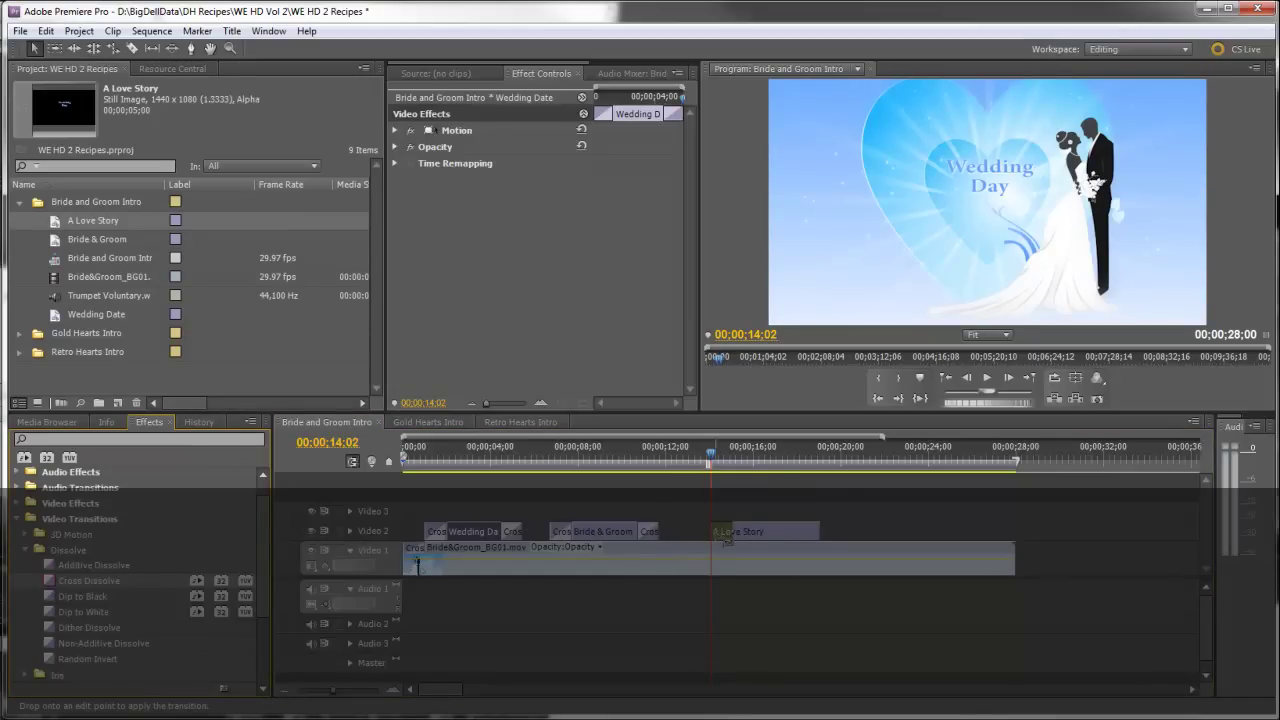
{"action": "left_click", "coordinate": [730, 462]}
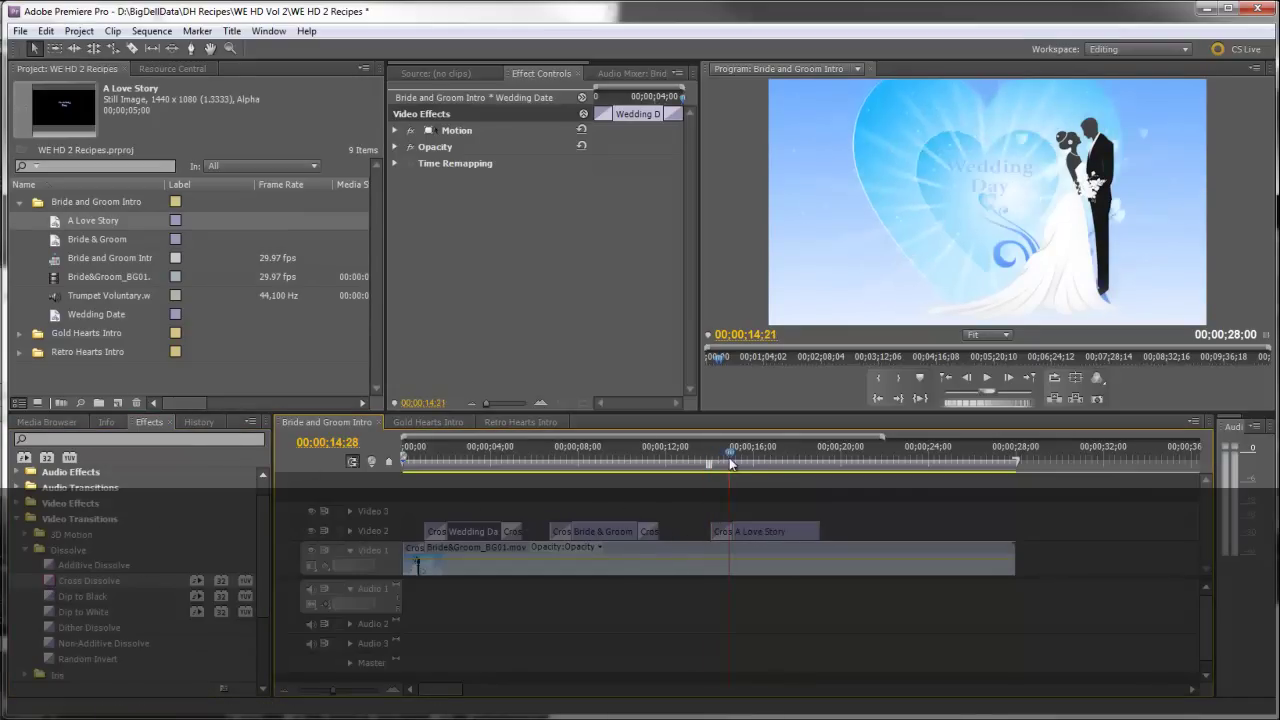
{"action": "left_click_drag", "start_coordinate": [730, 462], "coordinate": [786, 487]}
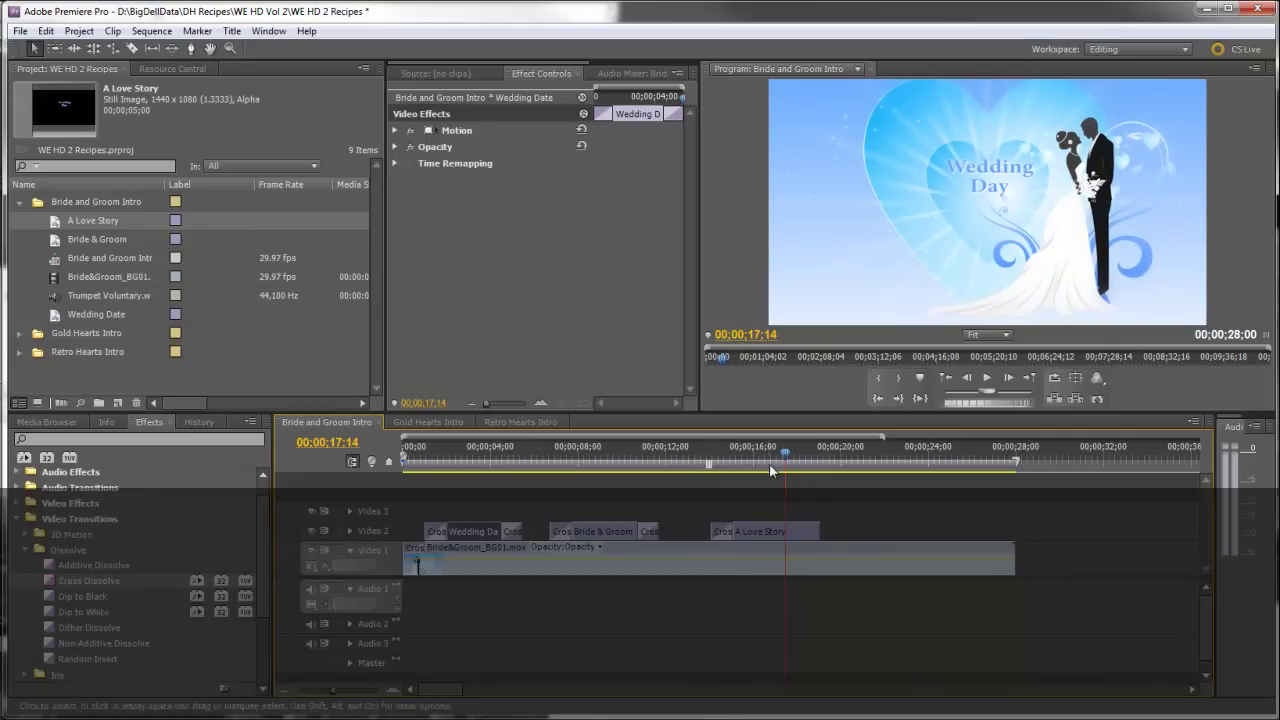
- Place Trumpet Voluntary.wma on Audio 1, trim its end to 28;00, and select the A Love Story clip
{"action": "left_click", "coordinate": [60, 303]}
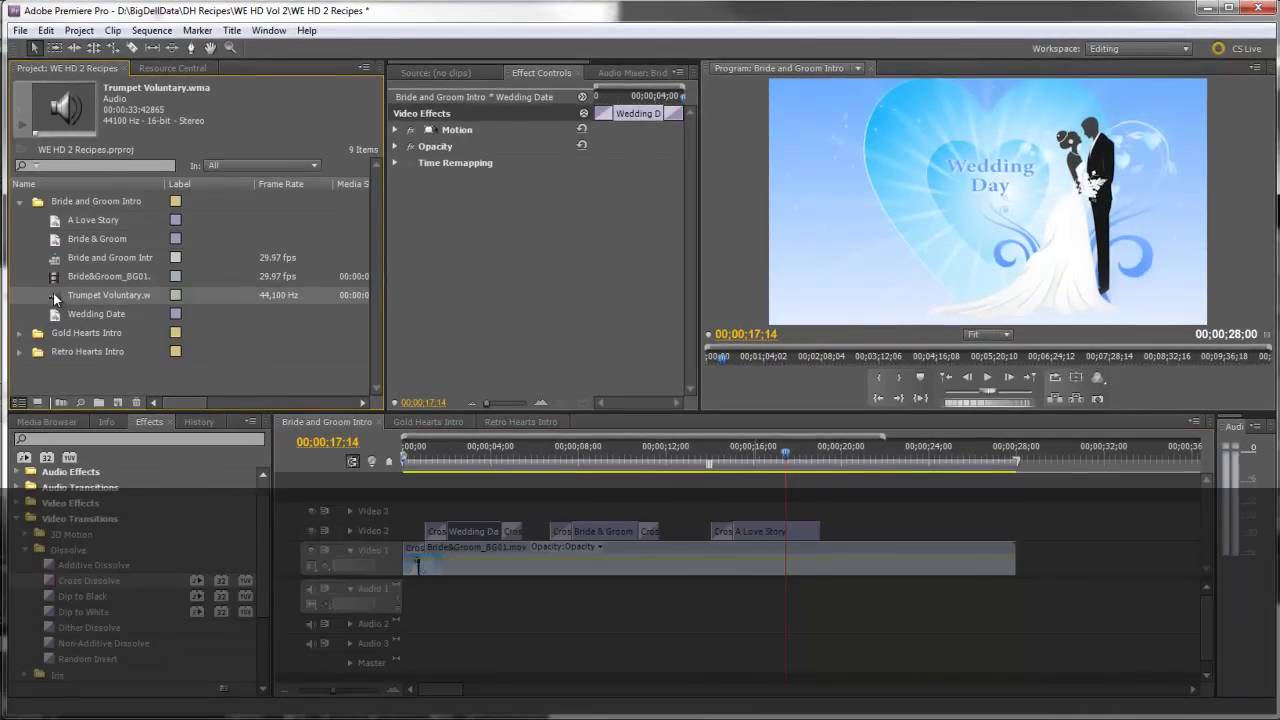
{"action": "left_click_drag", "start_coordinate": [58, 303], "coordinate": [400, 602]}
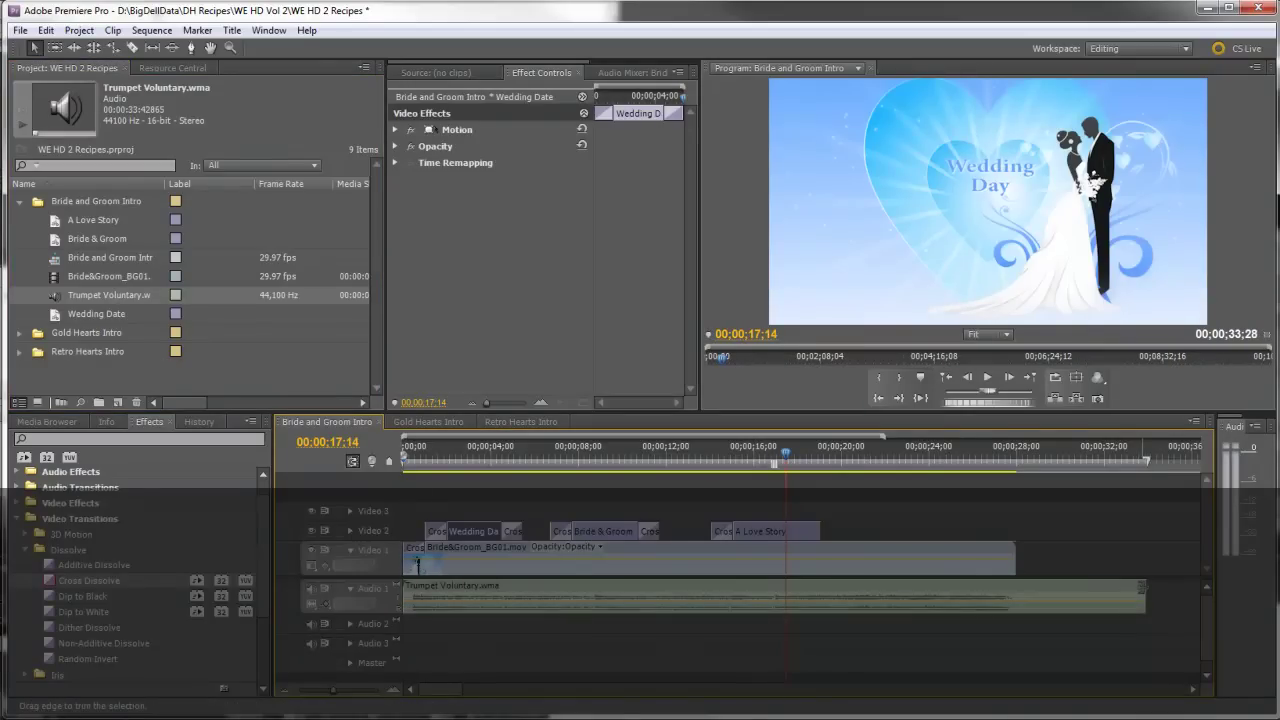
{"action": "left_click_drag", "start_coordinate": [1145, 598], "coordinate": [1015, 599]}
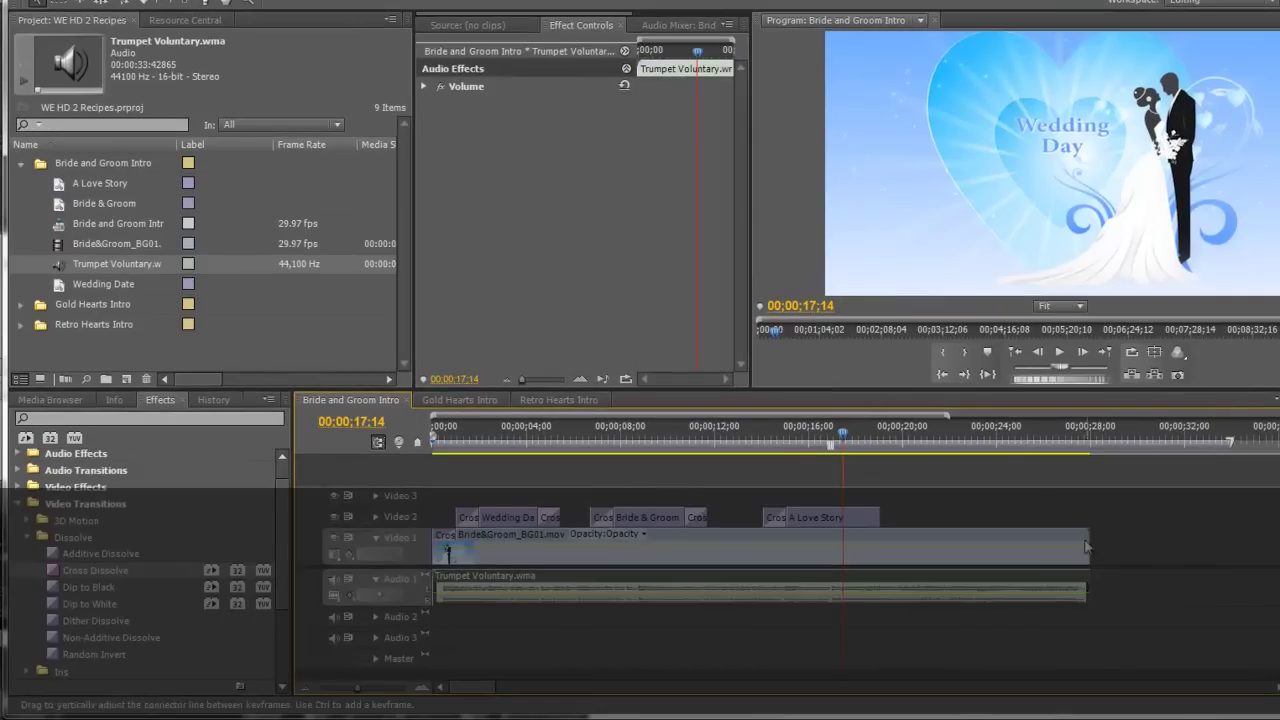
{"action": "double_click", "coordinate": [938, 441]}
{"action": "left_click_drag", "start_coordinate": [840, 436], "coordinate": [857, 447]}
{"action": "left_click", "coordinate": [820, 516]}
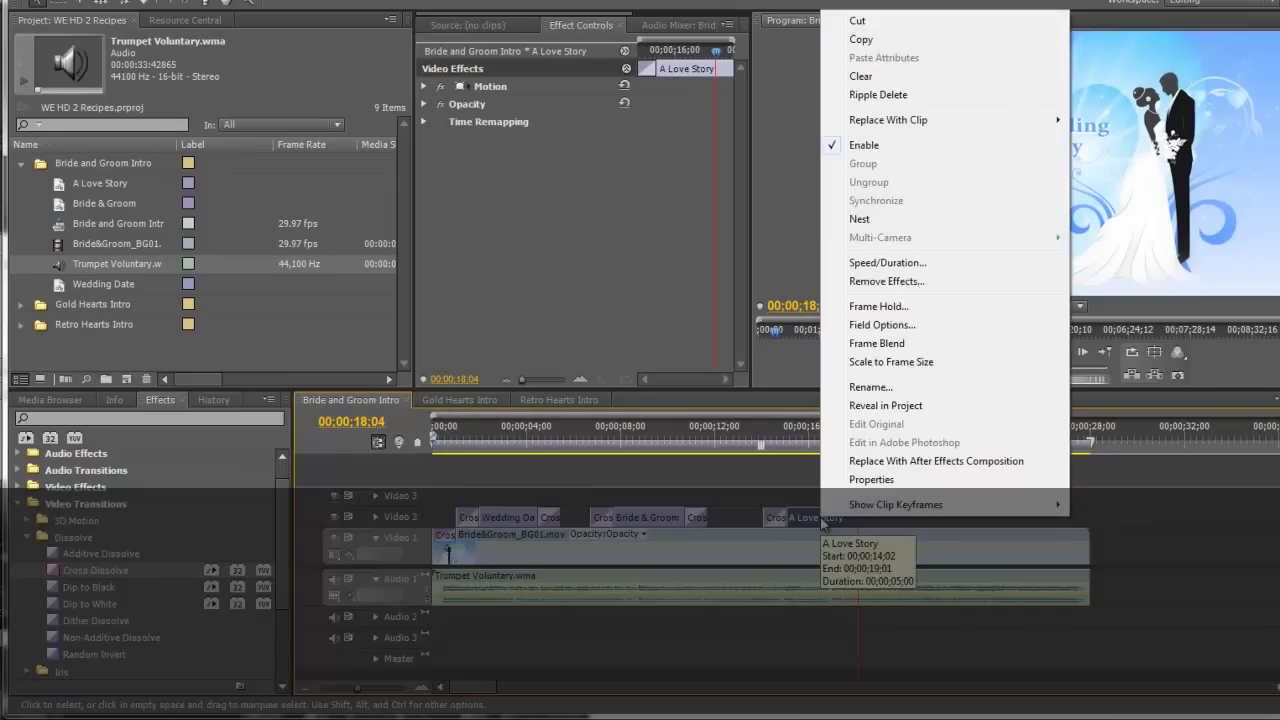
{"action": "left_click", "coordinate": [851, 268]}
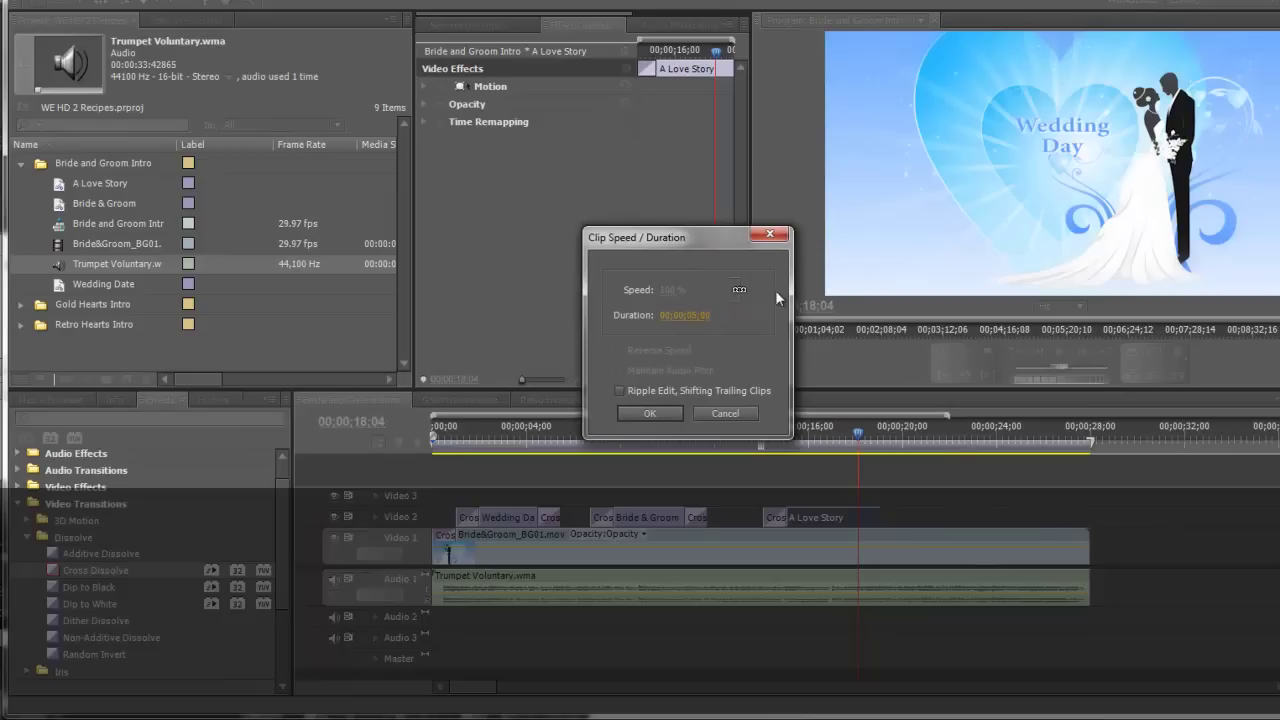
{"action": "left_click", "coordinate": [770, 237]}
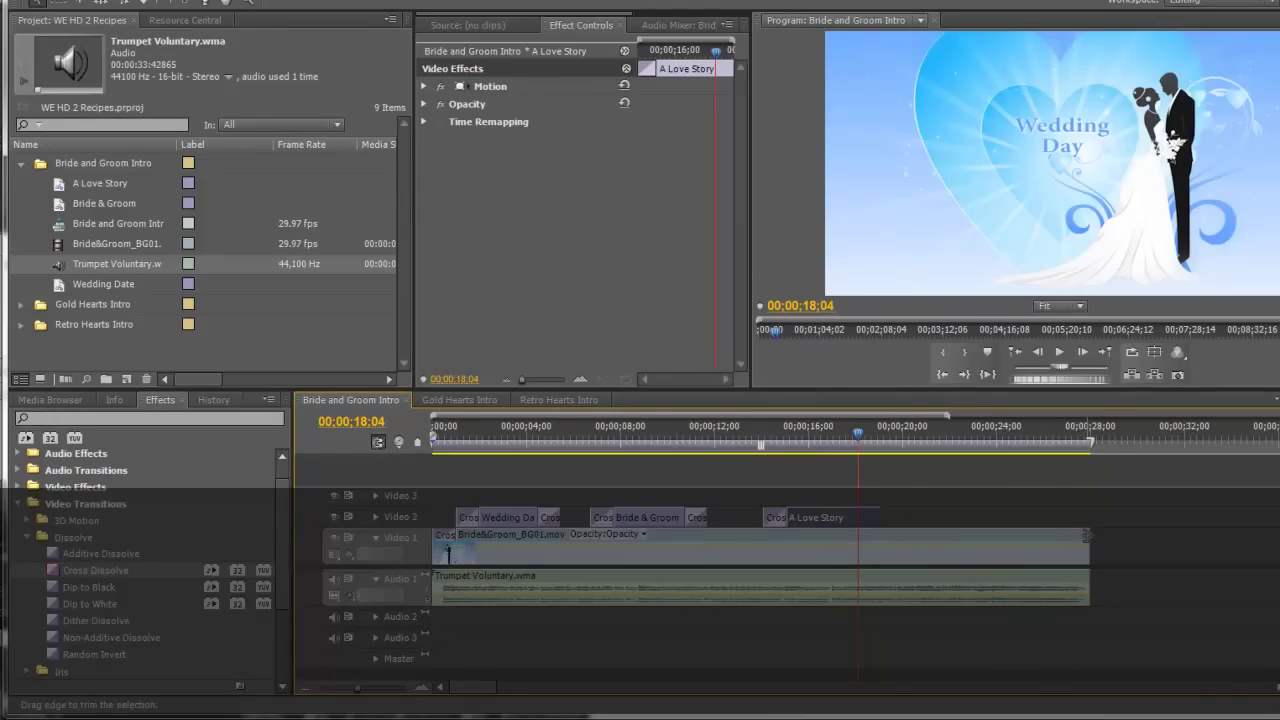
- End the background and music near 19;00, and add Dip to Black to the title and background ends
{"action": "left_click_drag", "start_coordinate": [1086, 537], "coordinate": [881, 552]}
{"action": "left_click_drag", "start_coordinate": [1089, 580], "coordinate": [880, 598]}
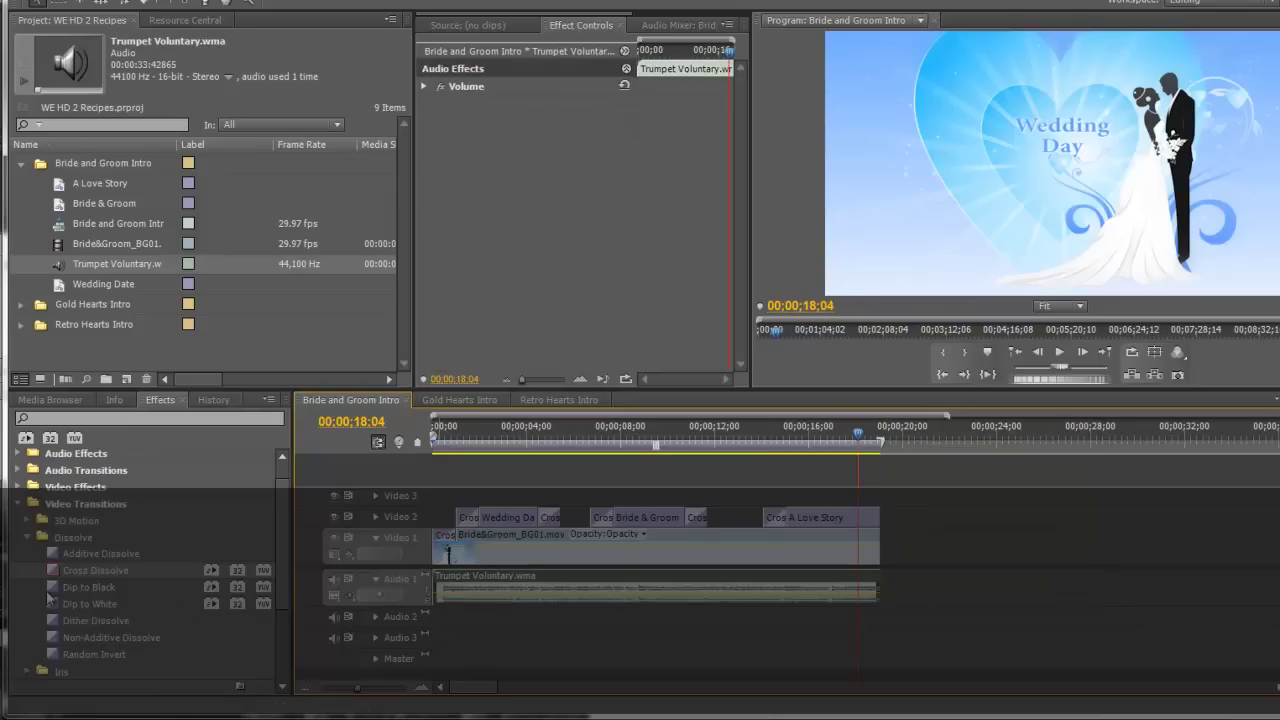
{"action": "left_click_drag", "start_coordinate": [52, 592], "coordinate": [870, 517]}
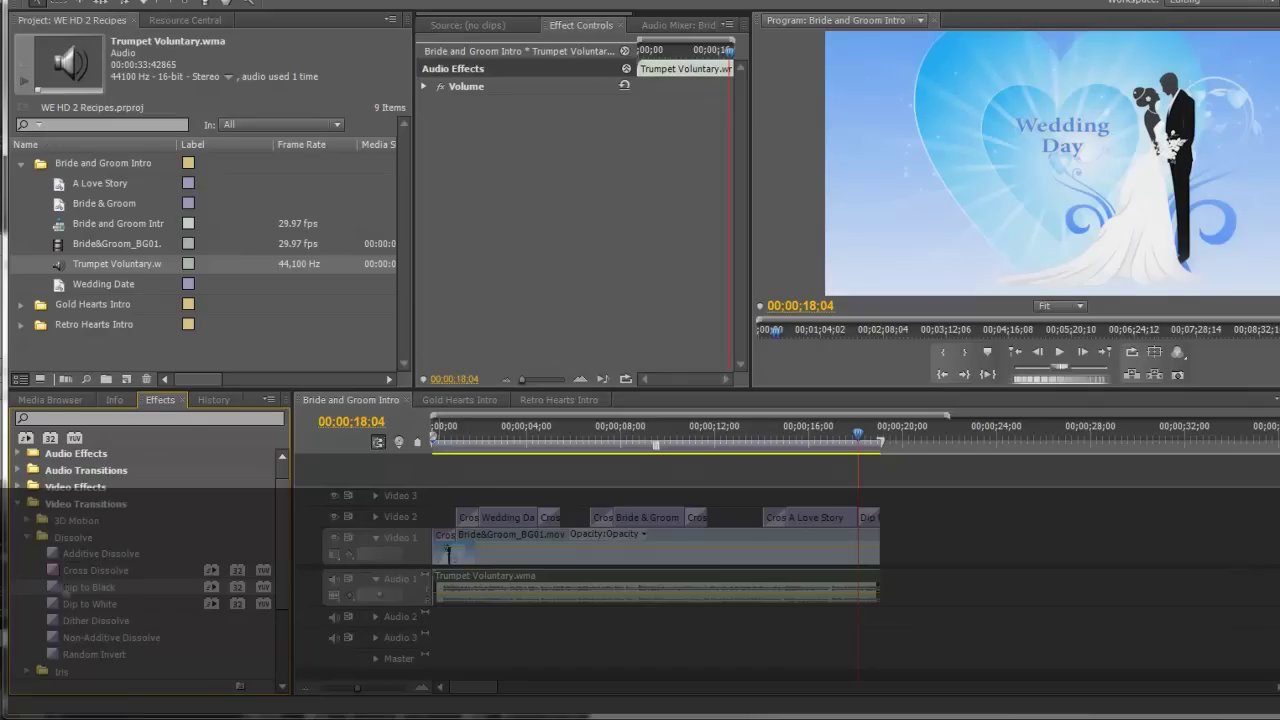
{"action": "left_click_drag", "start_coordinate": [62, 592], "coordinate": [880, 540]}
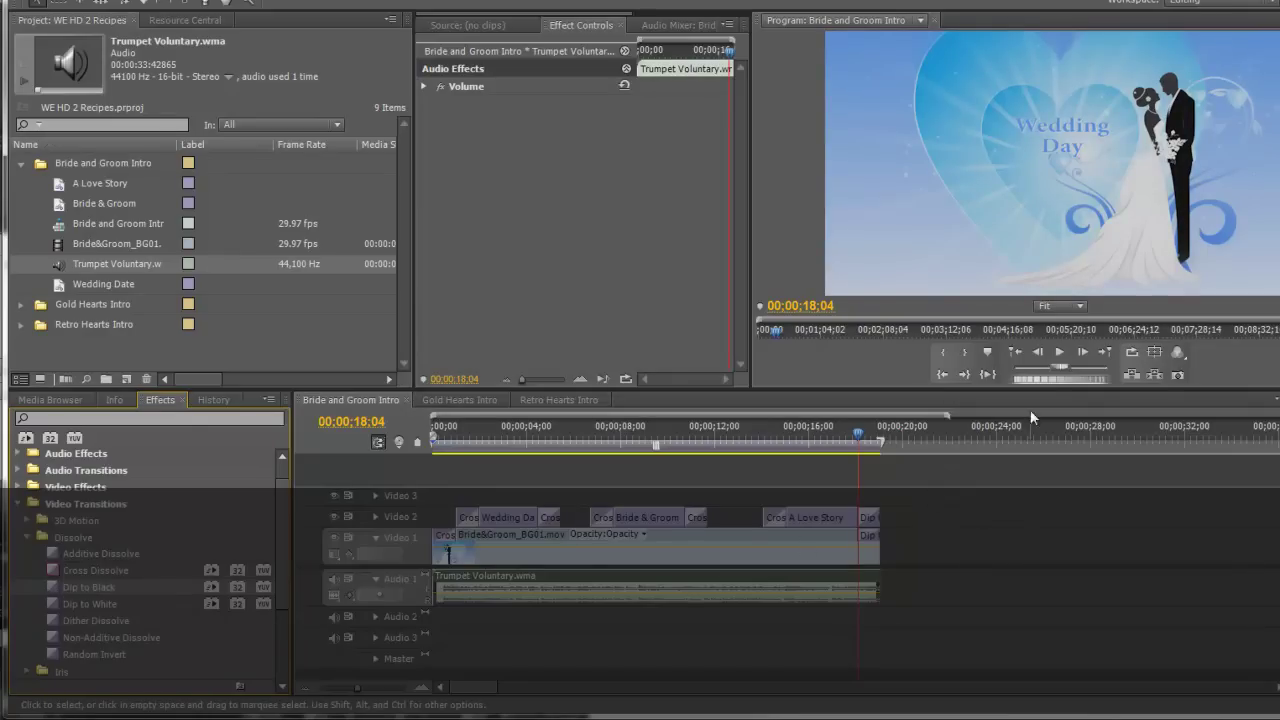
{"action": "left_click", "coordinate": [1060, 352]}
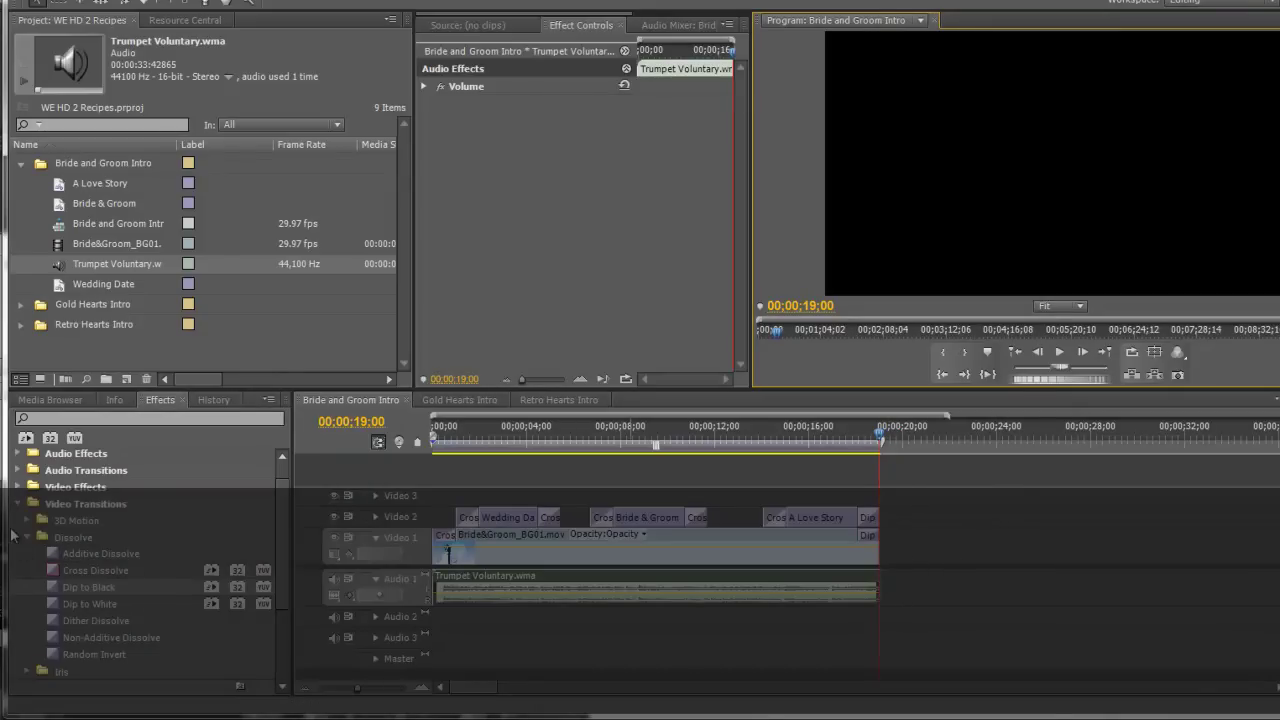
- Apply a Constant Gain crossfade to the music's end and play from 16;23 to hear it
{"action": "left_click", "coordinate": [16, 471]}
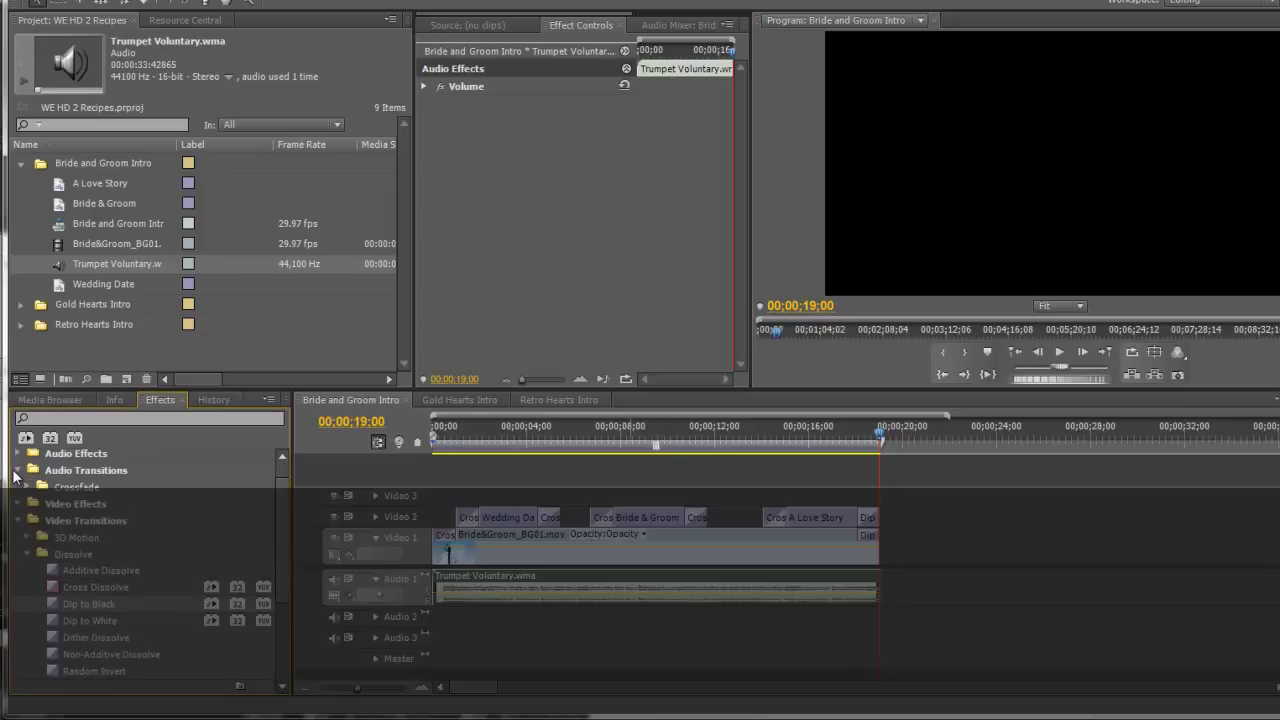
{"action": "left_click", "coordinate": [27, 487]}
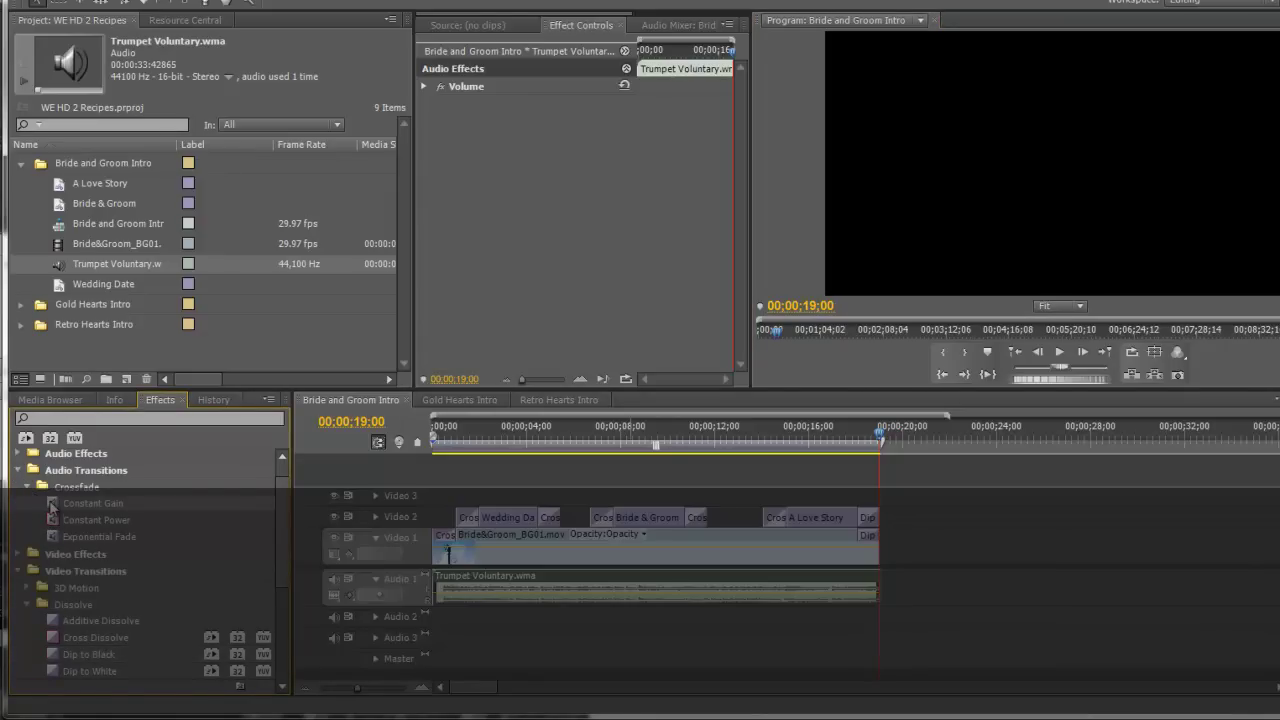
{"action": "left_click_drag", "start_coordinate": [52, 505], "coordinate": [888, 597]}
{"action": "left_click", "coordinate": [827, 432]}
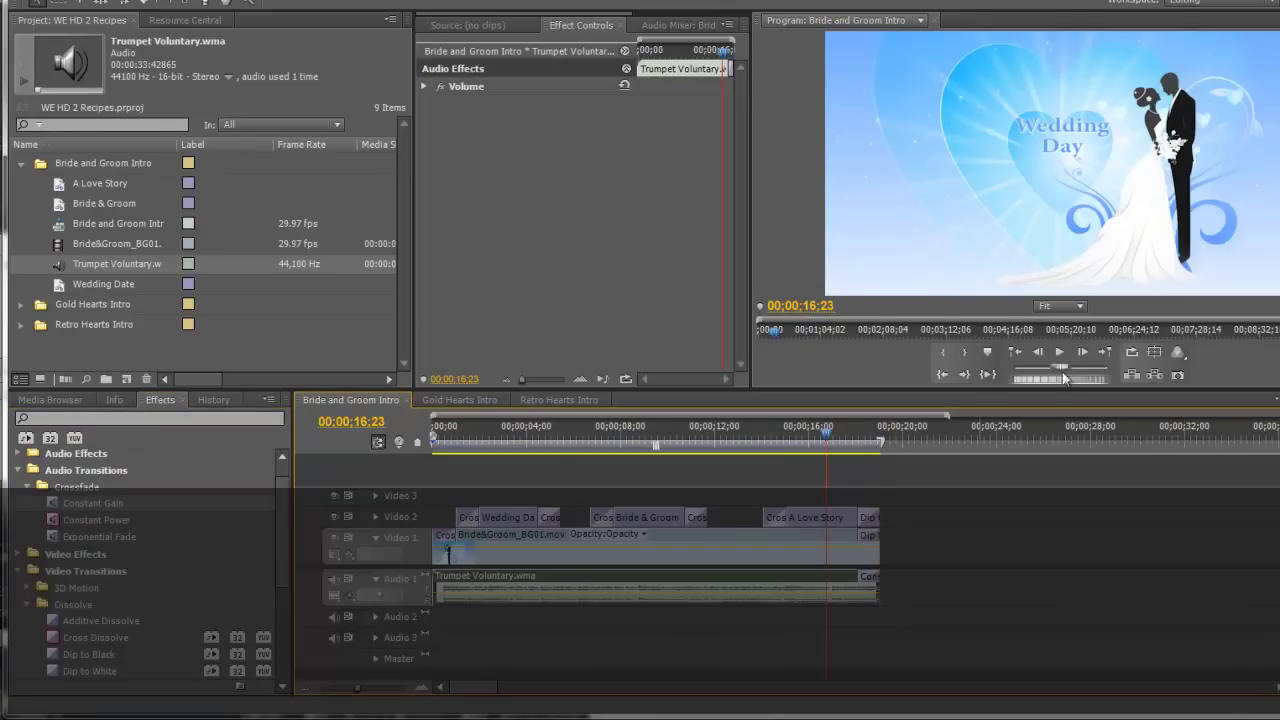
{"action": "left_click", "coordinate": [1060, 352]}
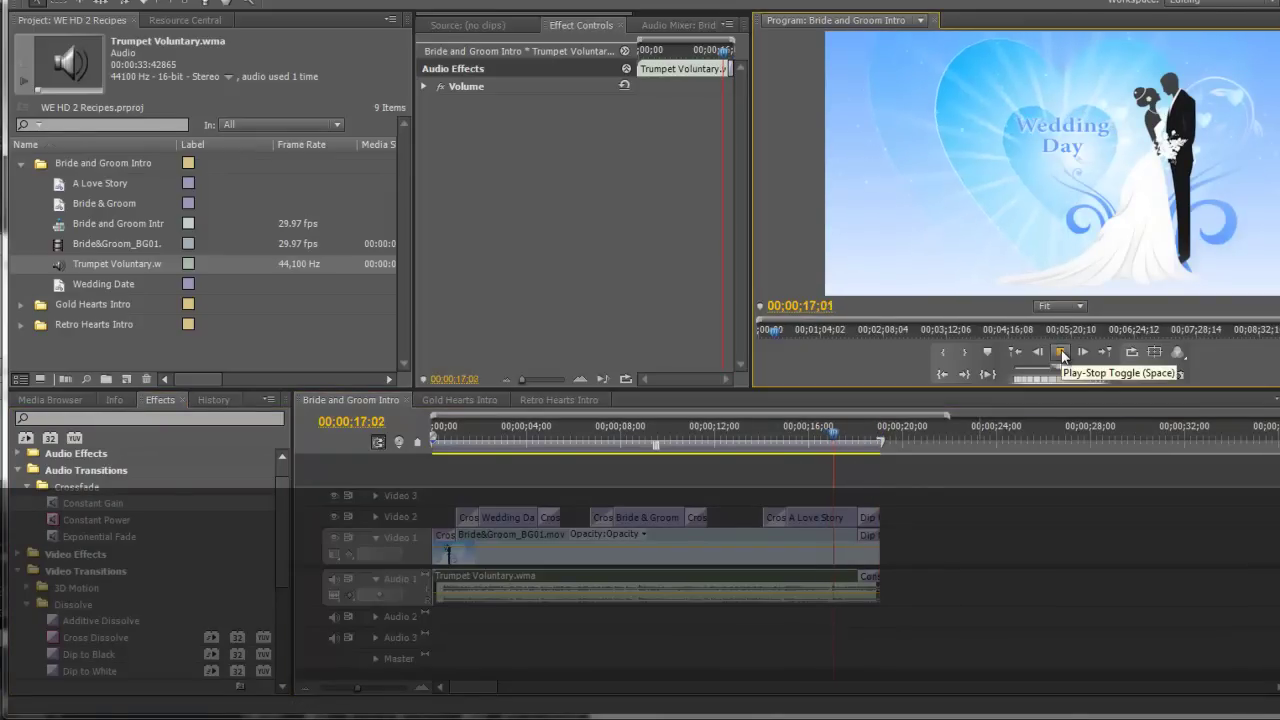